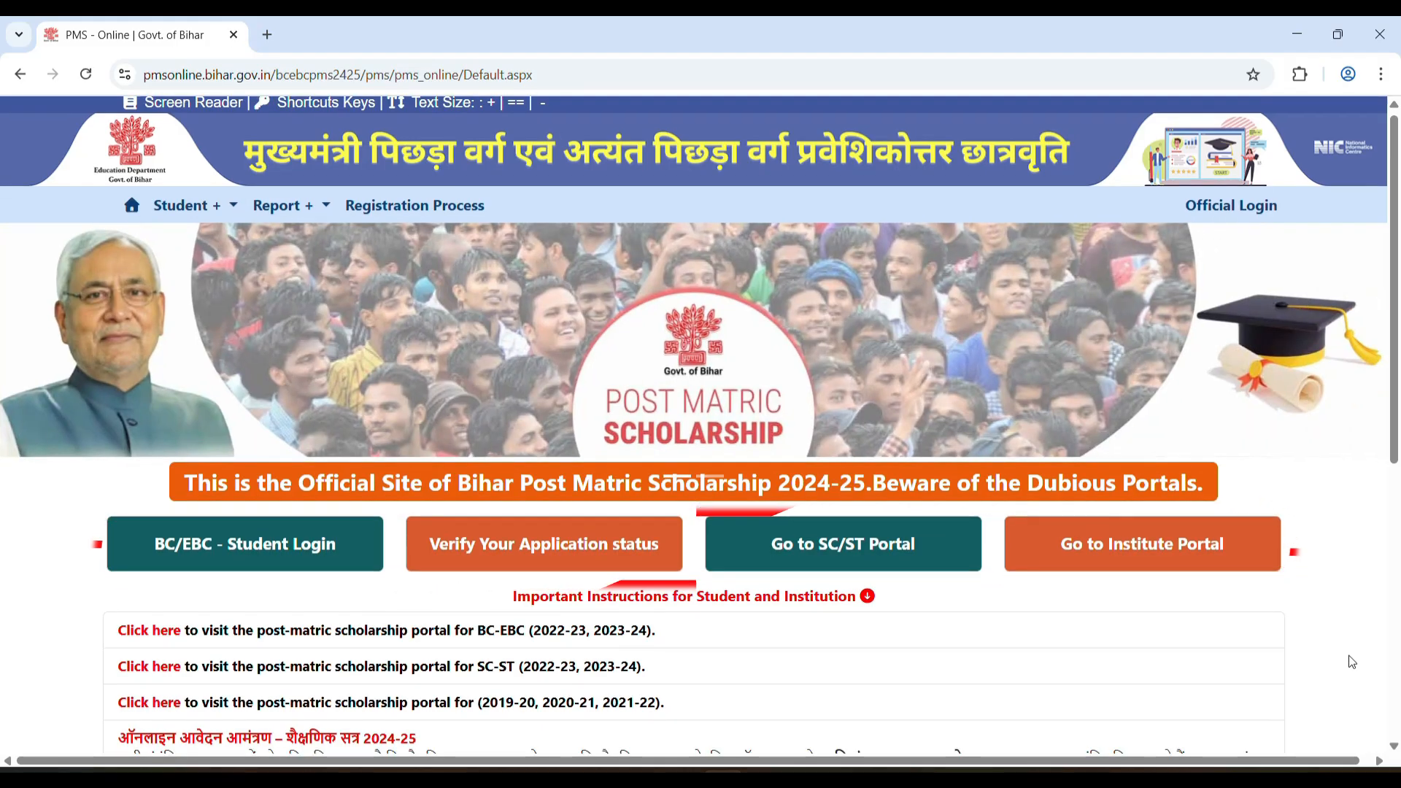
Go to the SC/ST scholarship portal and open the registration for SC/ST students
scroll(1352, 662, down, 6)
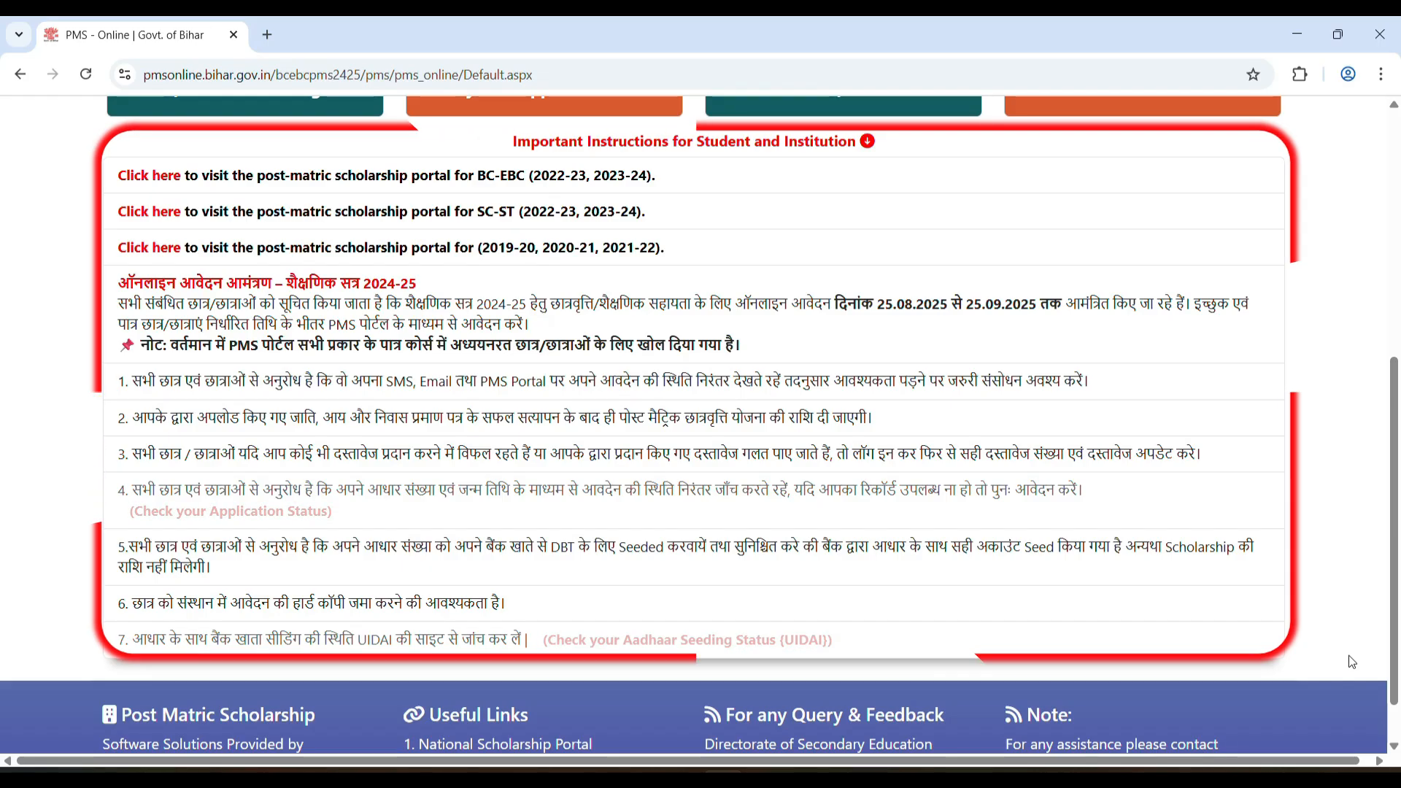
scroll(1353, 661, up, 4)
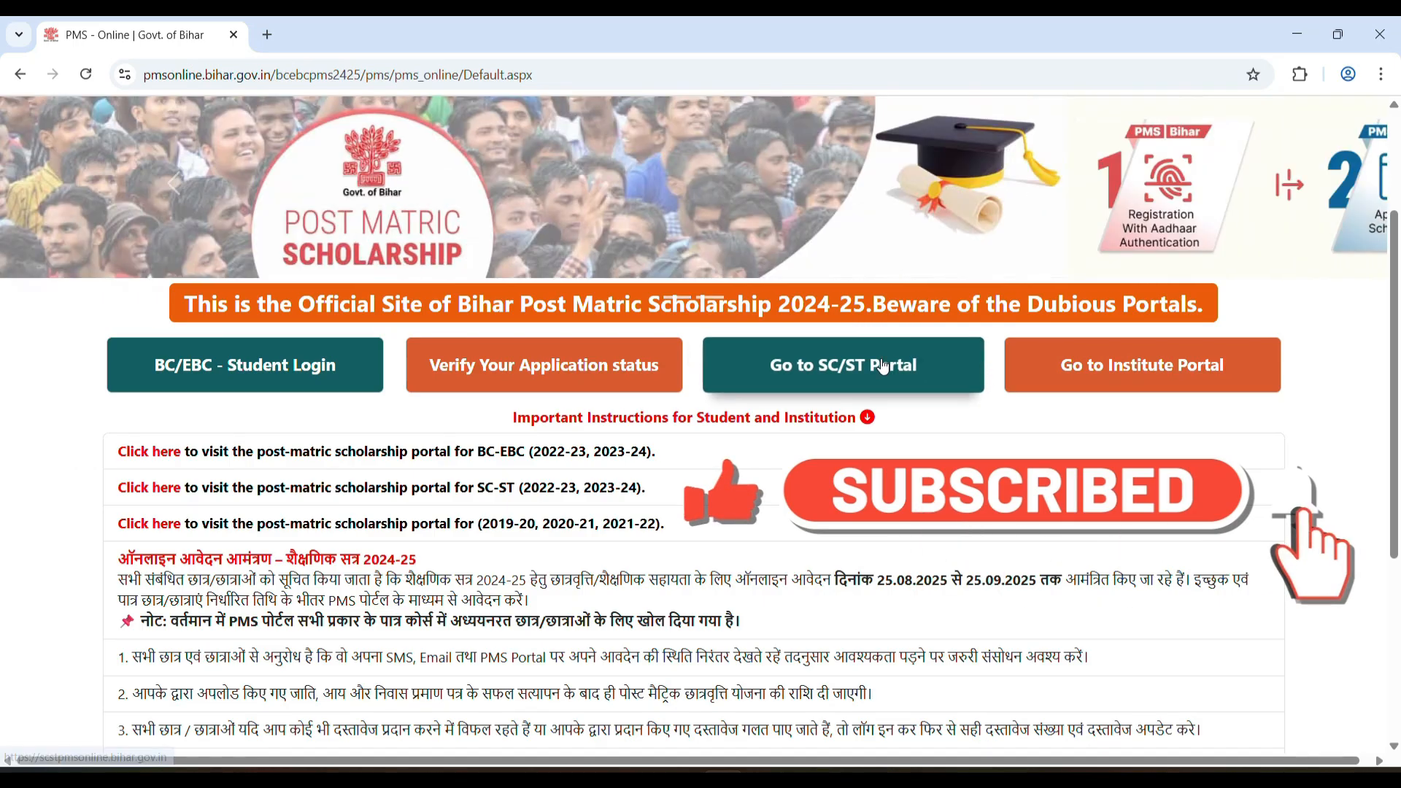
click(884, 367)
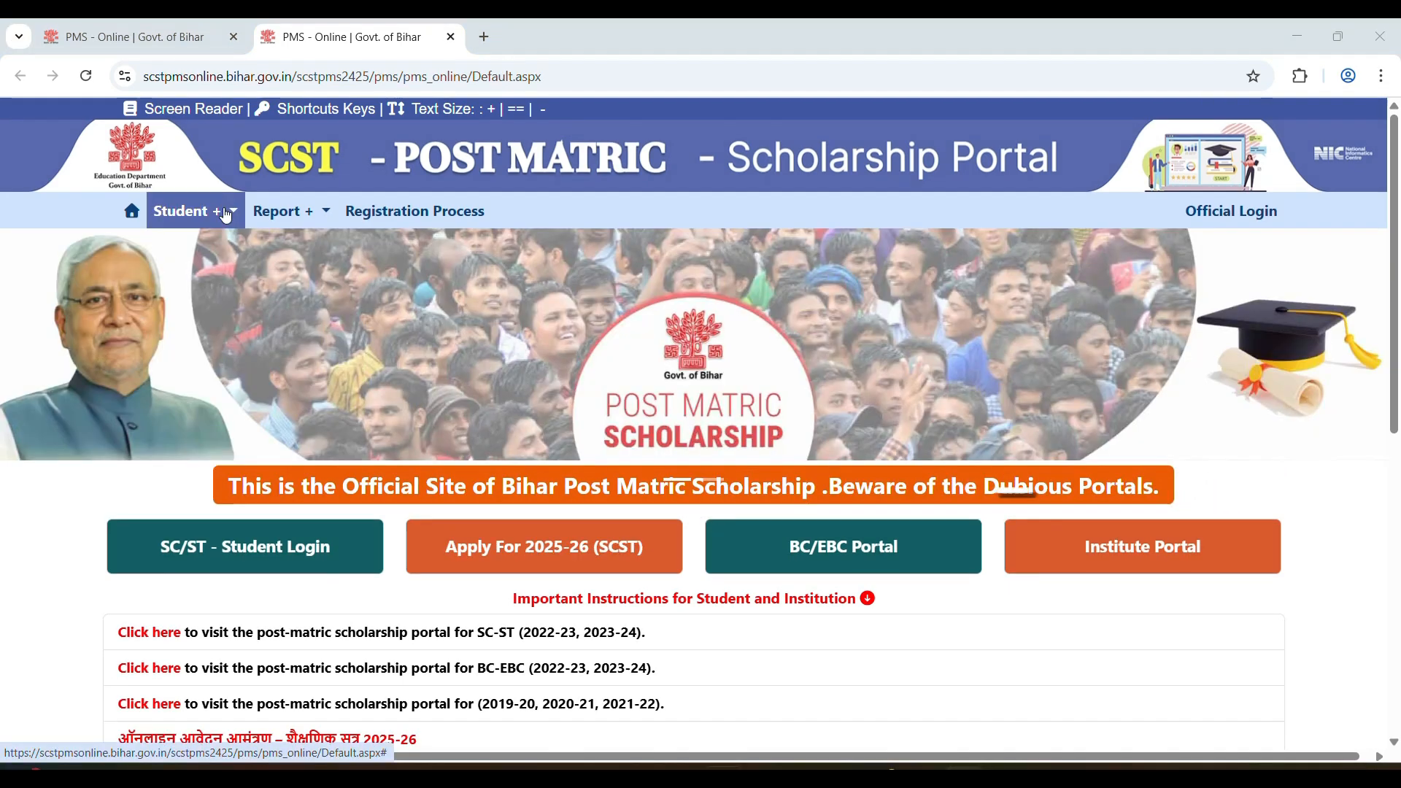
click(226, 214)
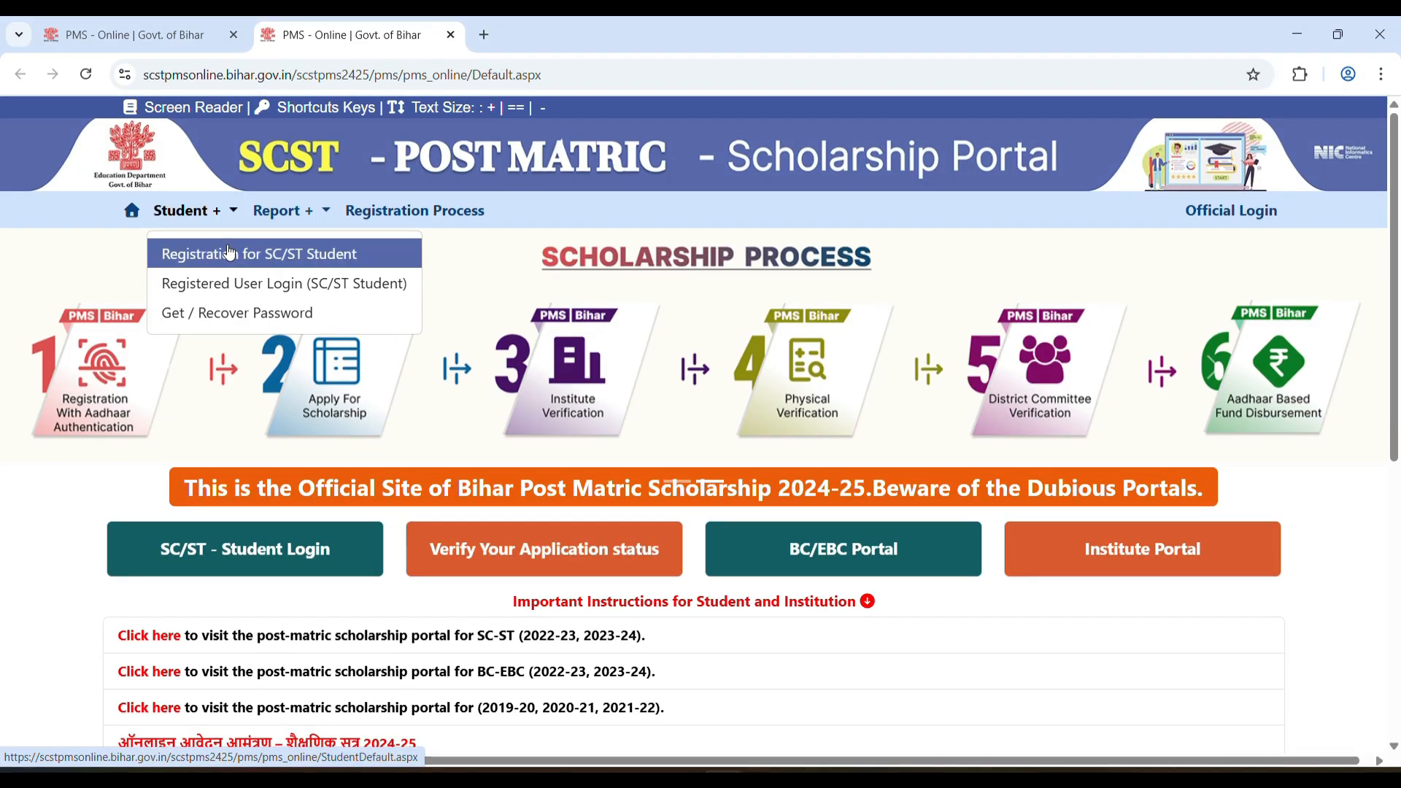
click(229, 253)
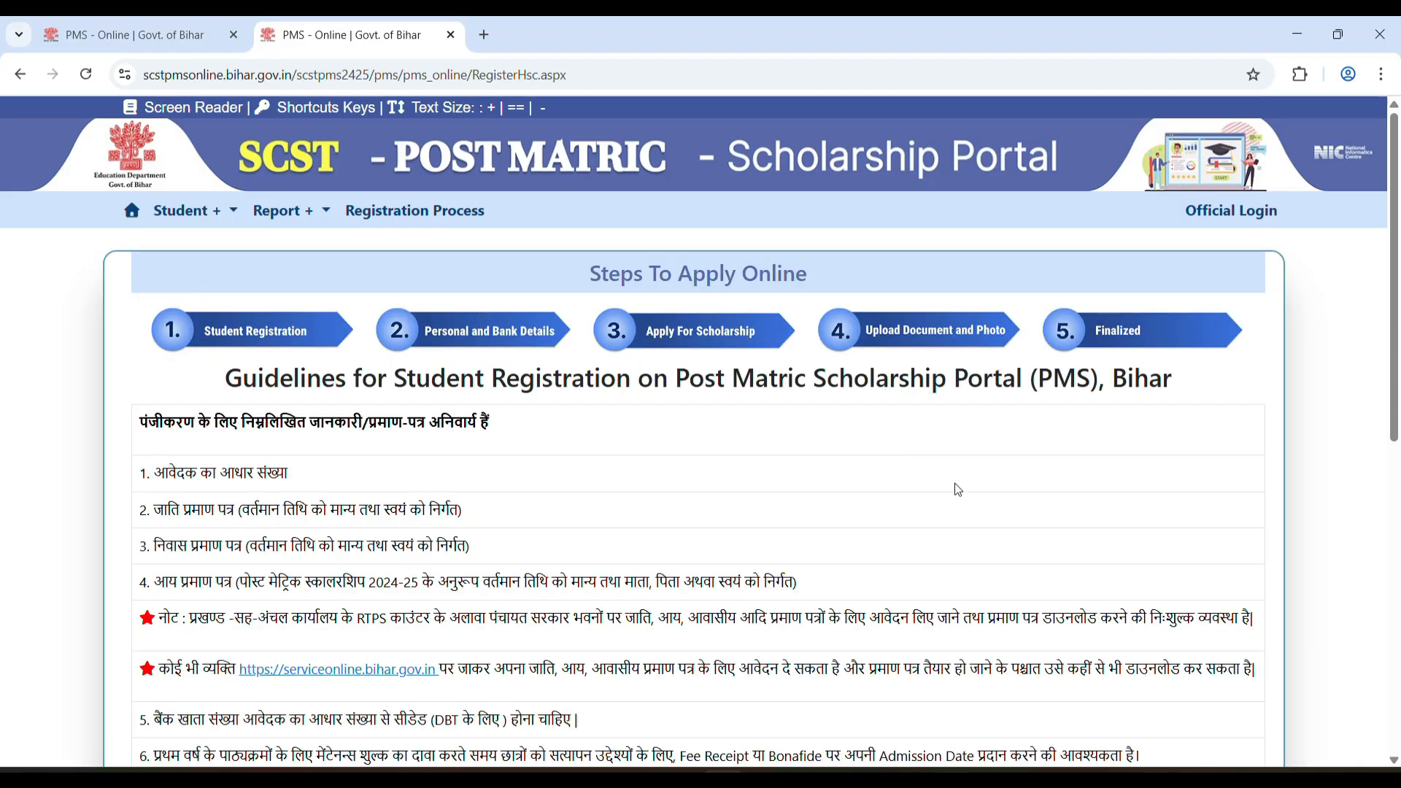
Accept all three declarations under the registration guidelines, then continue to the registration form and confirm the required documents notice
drag(1395, 330, 1397, 393)
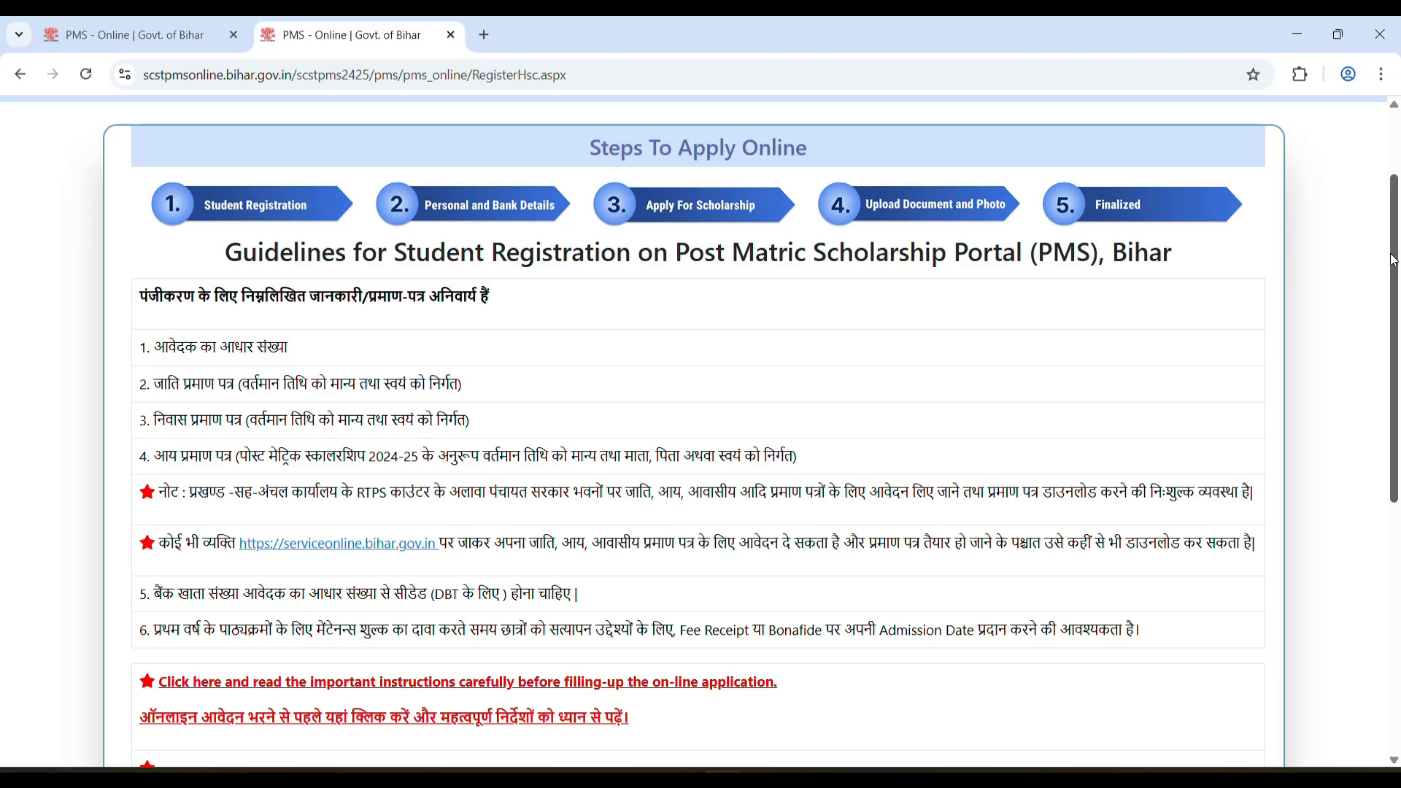
drag(1395, 261, 1395, 319)
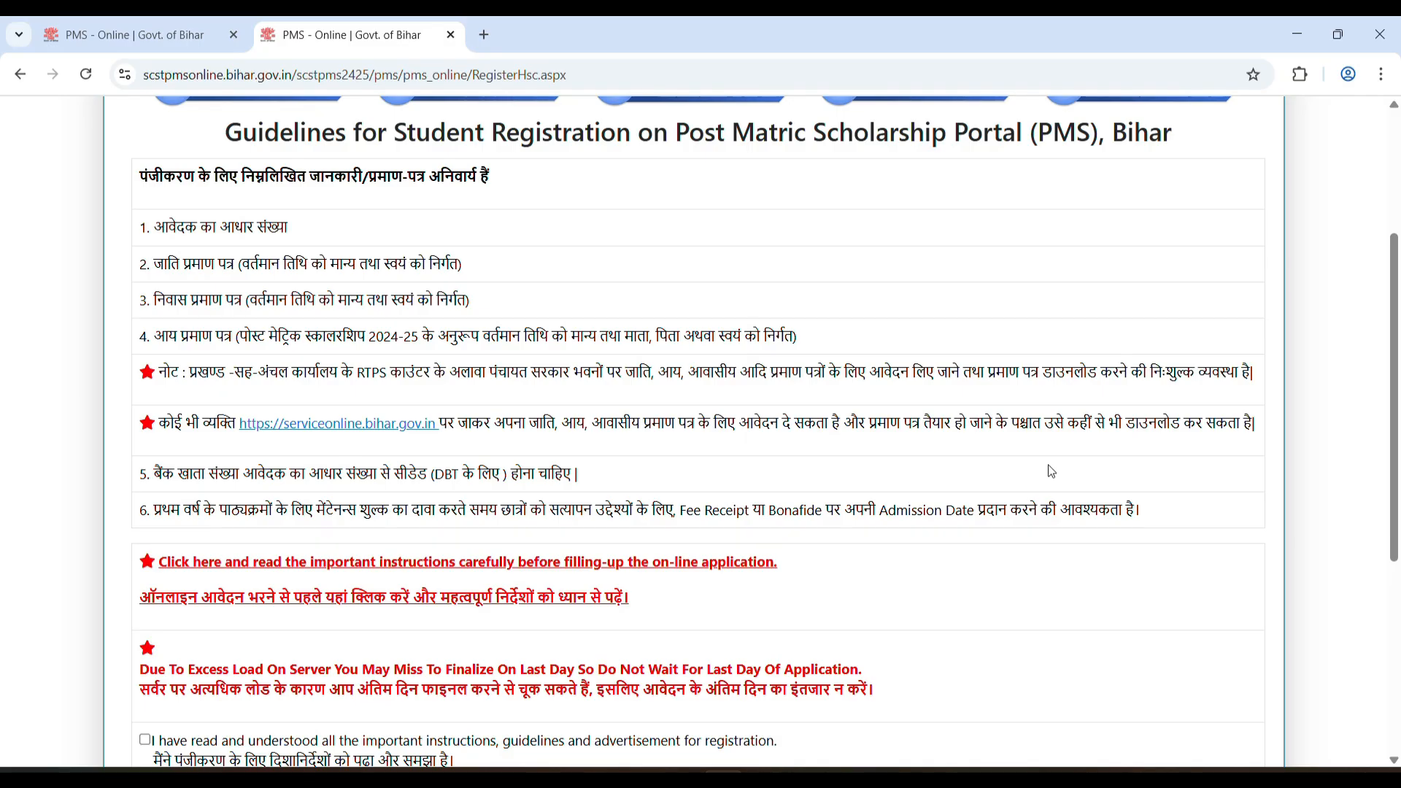
scroll(1052, 473, down, 4)
scroll(1051, 472, down, 4)
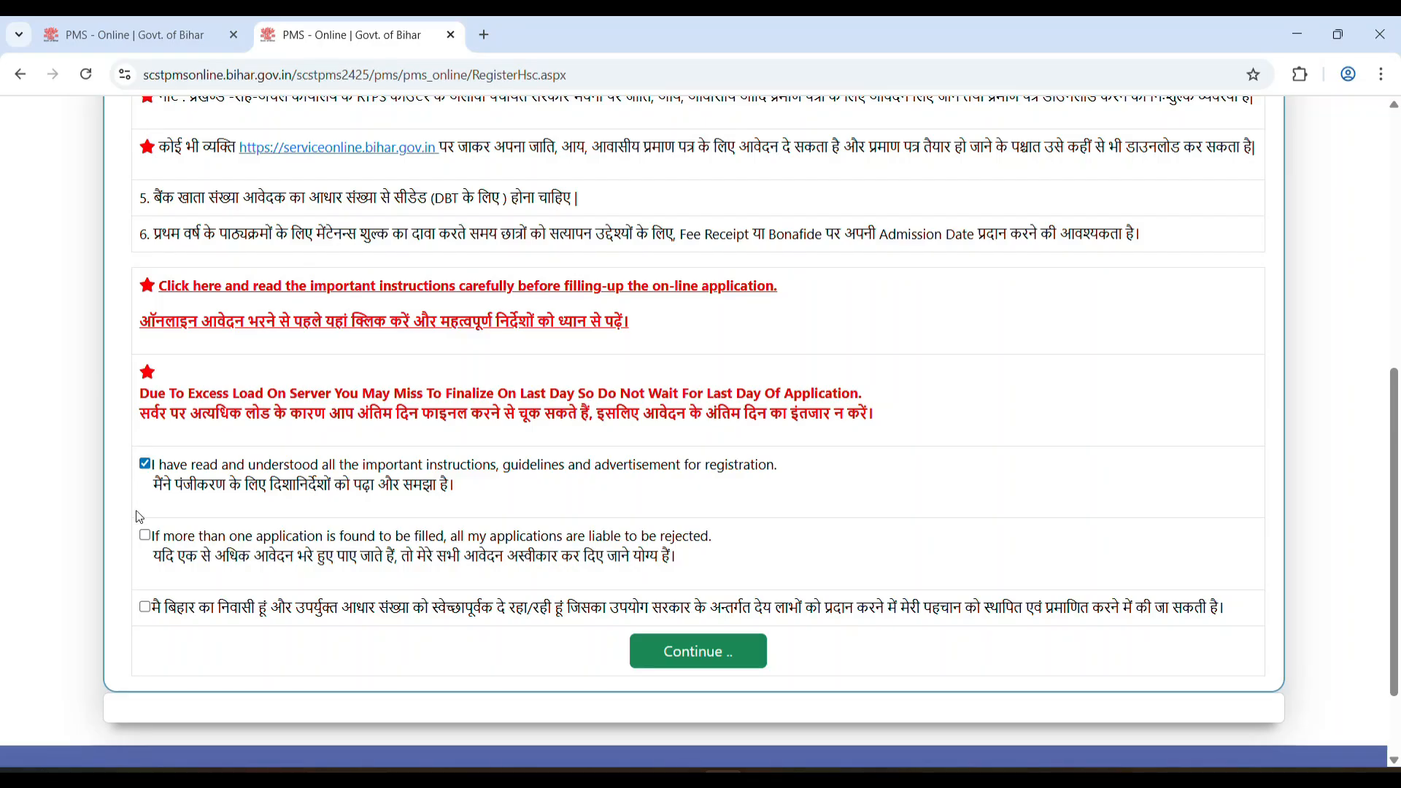
click(725, 658)
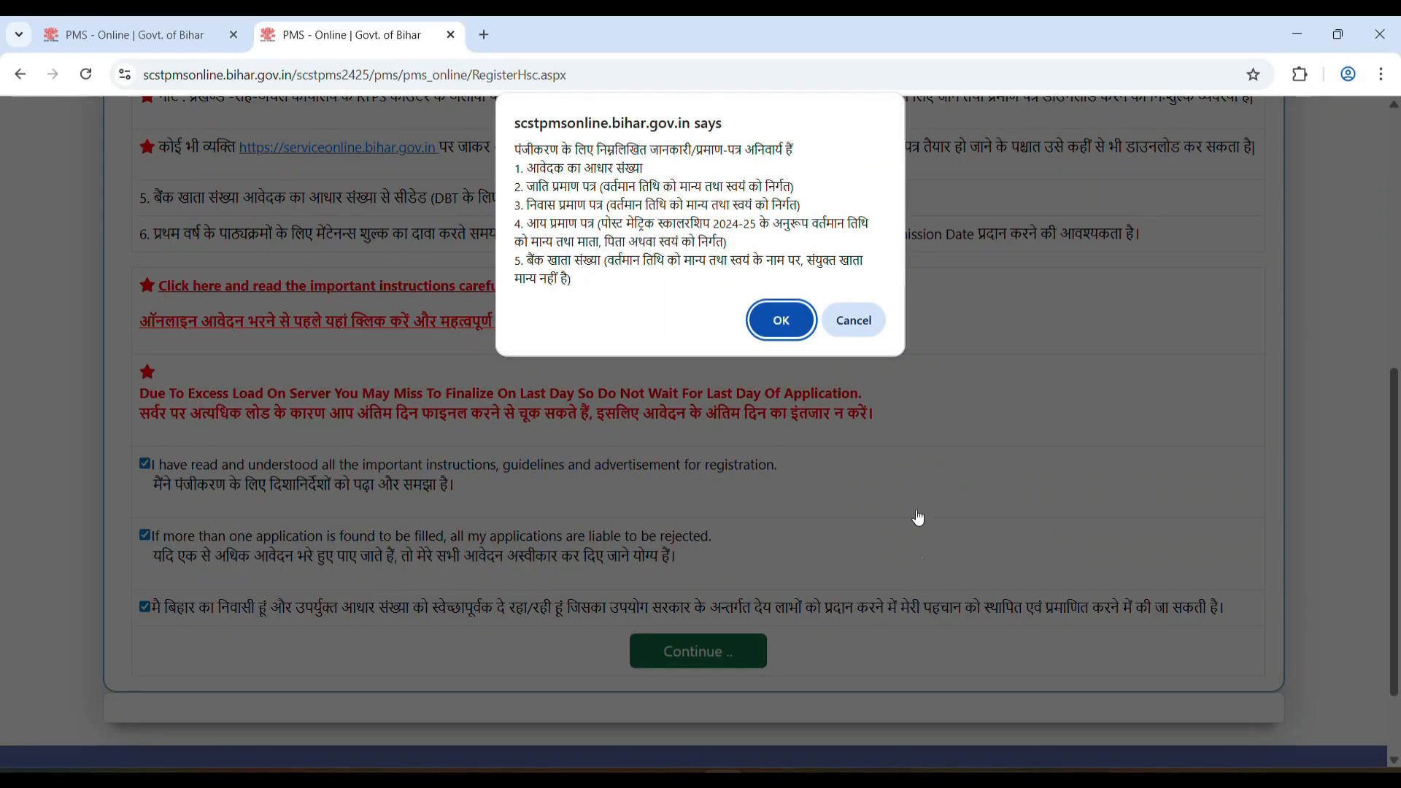
click(791, 319)
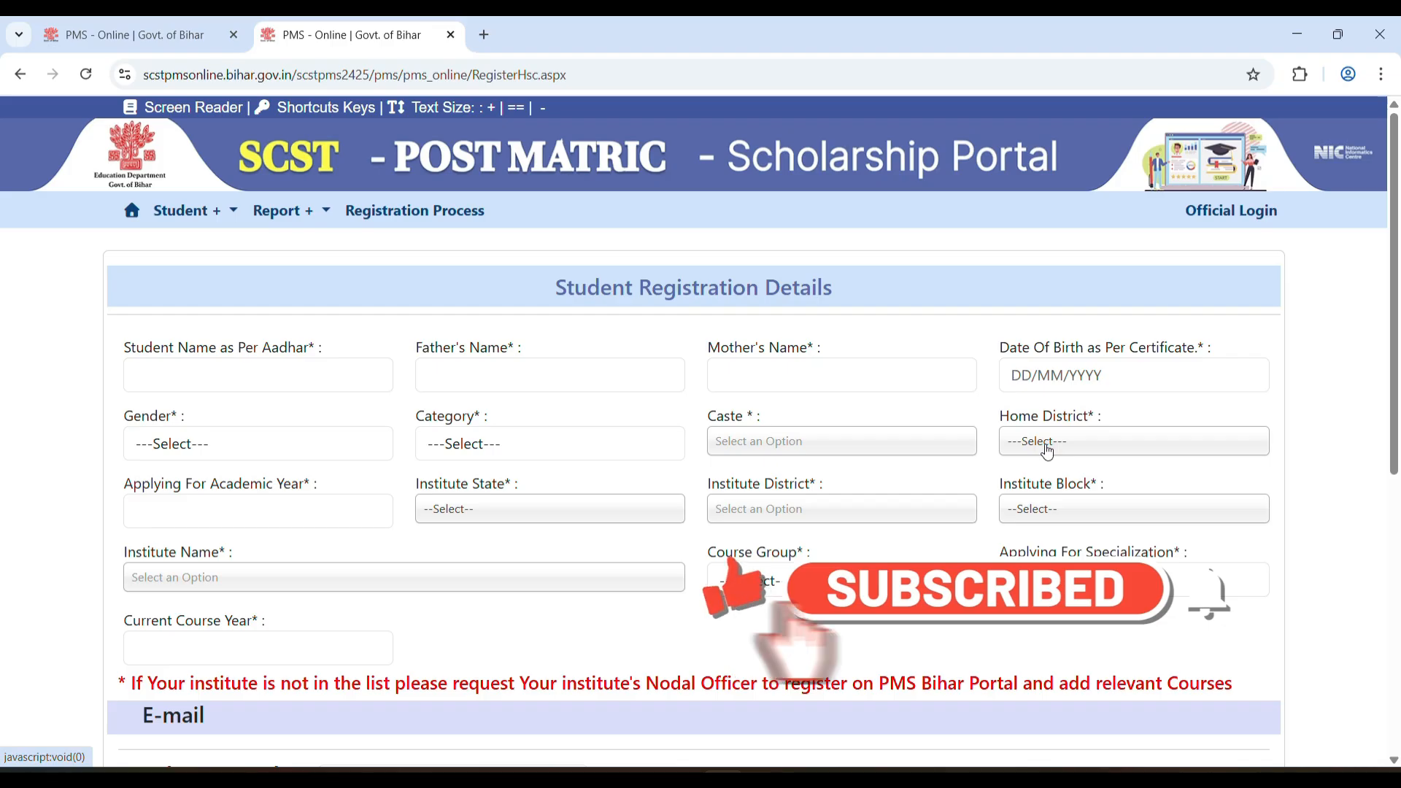
Set the student's gender to Male and the category to ST
scroll(1272, 521, down, 2)
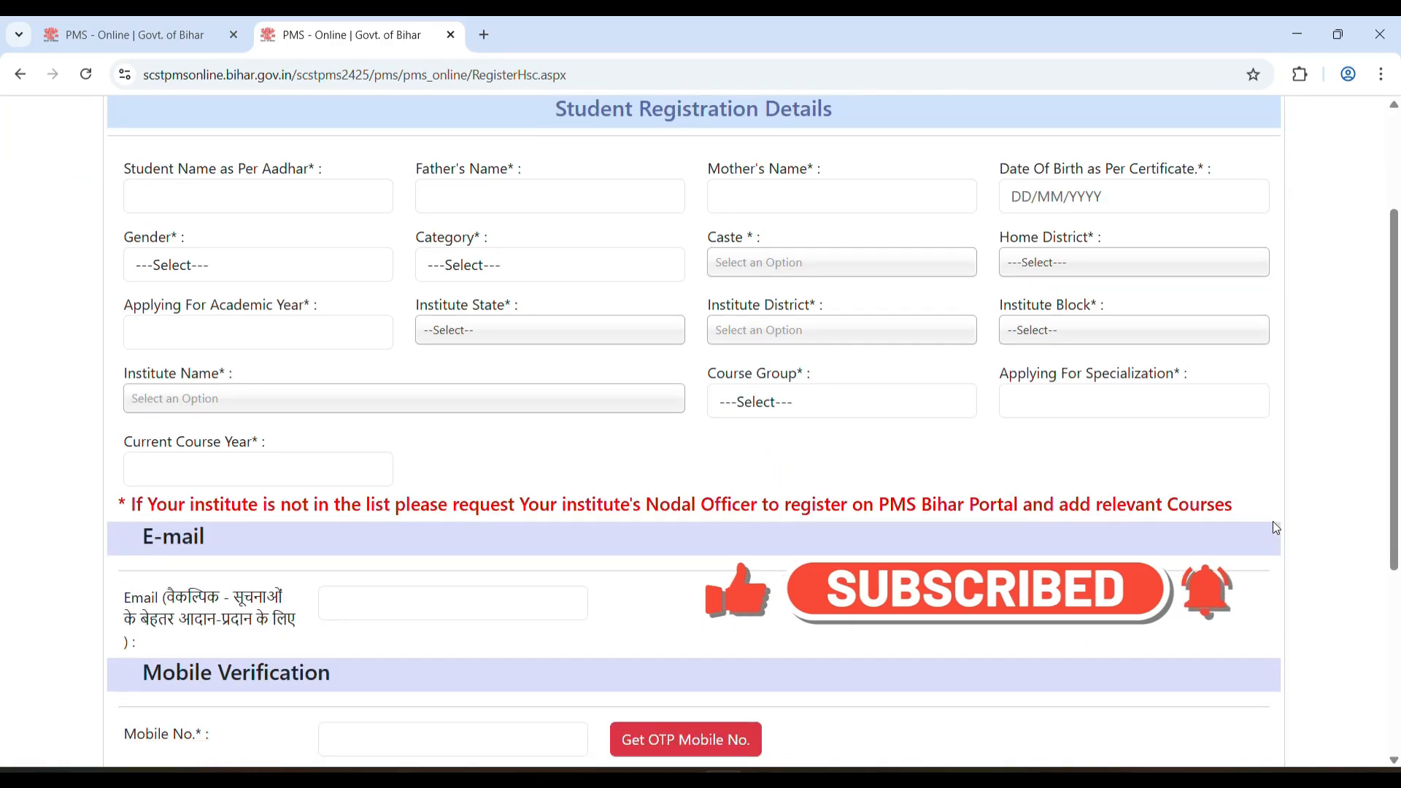
scroll(1276, 527, up, 1)
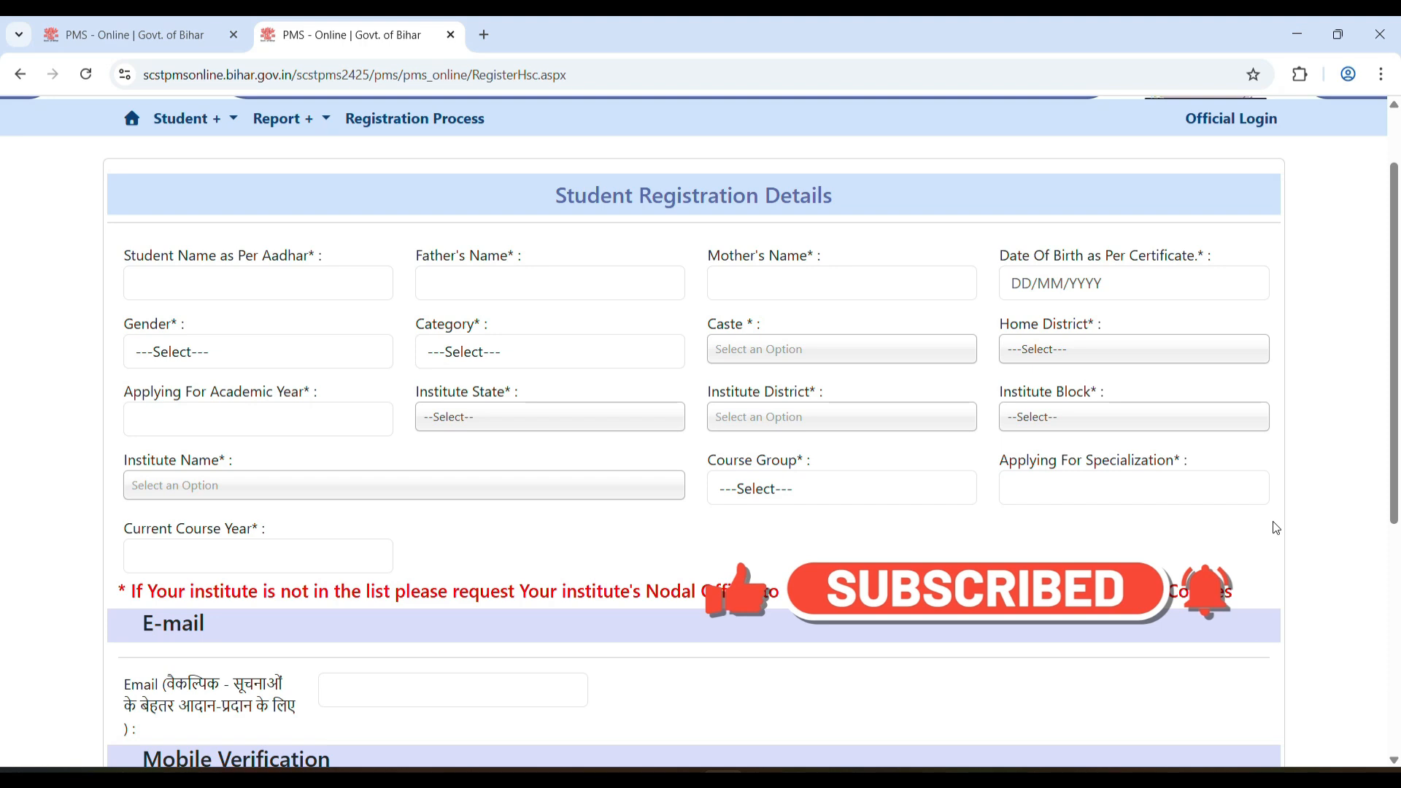
click(313, 356)
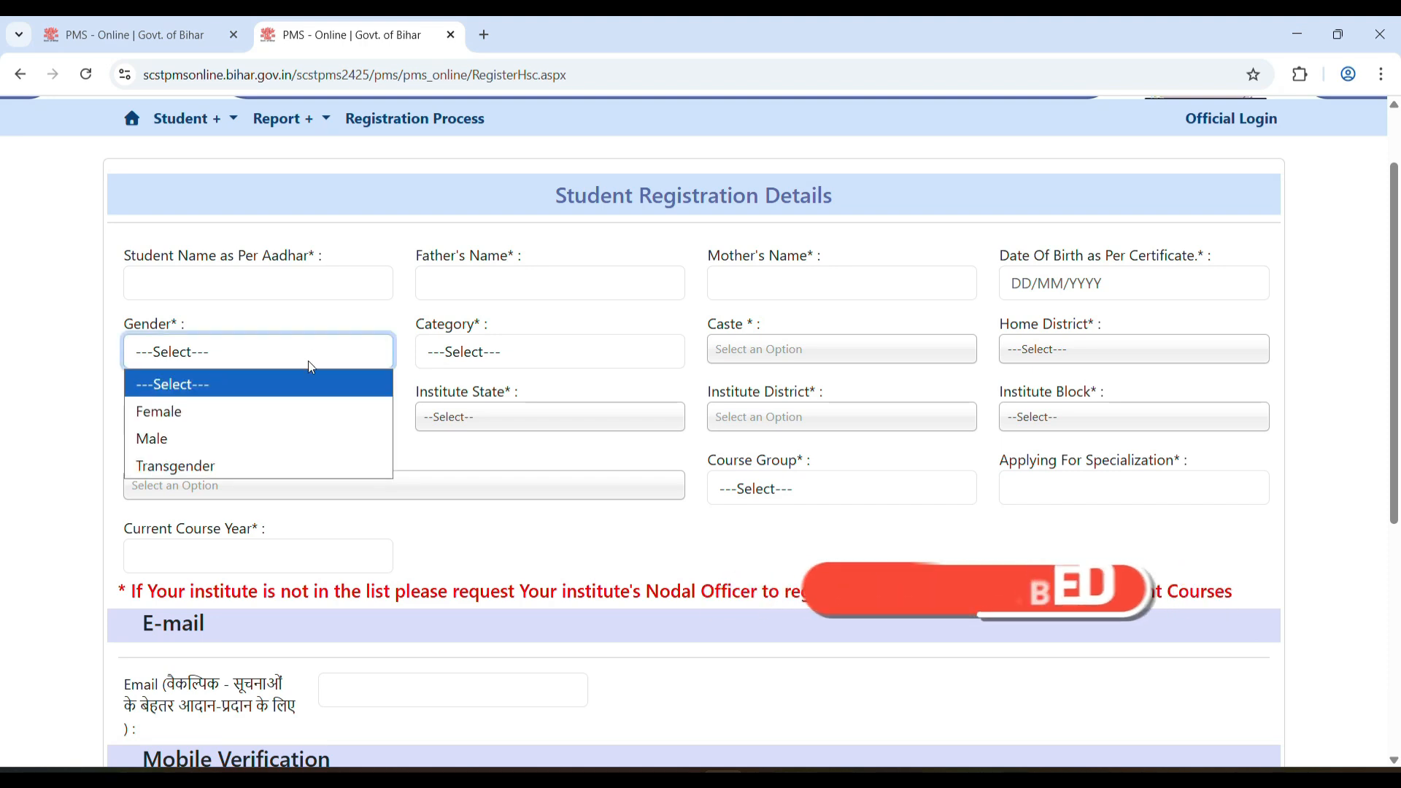
click(291, 440)
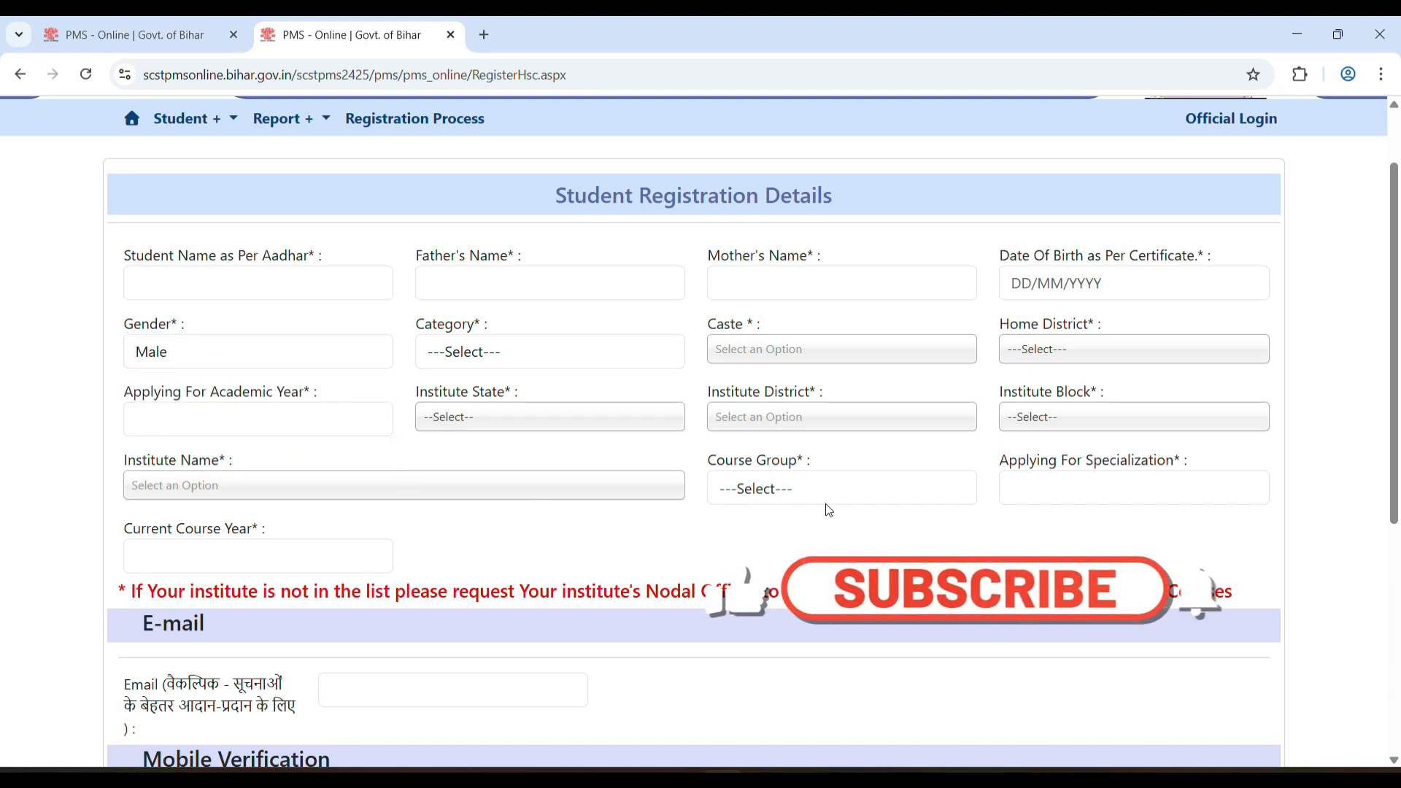
click(609, 355)
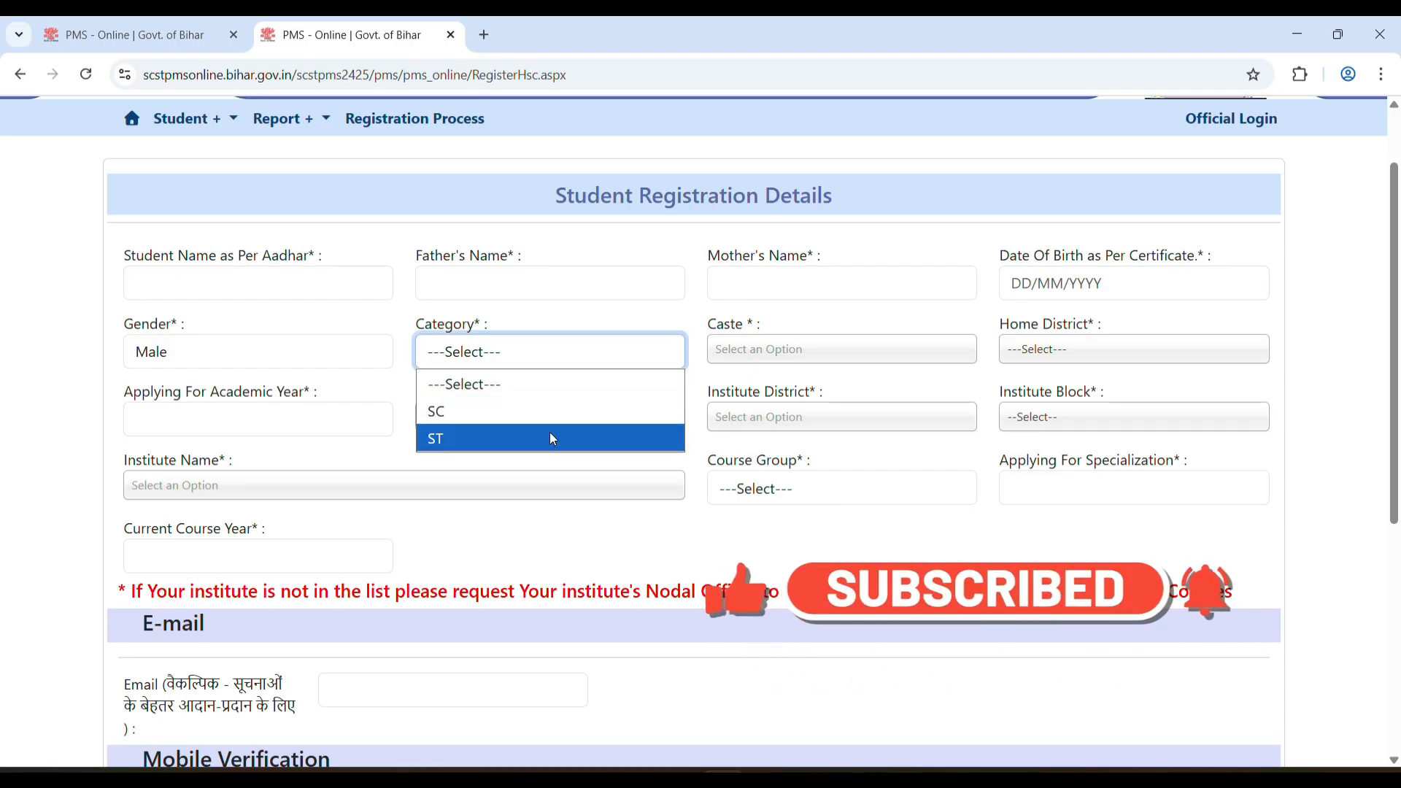
click(552, 439)
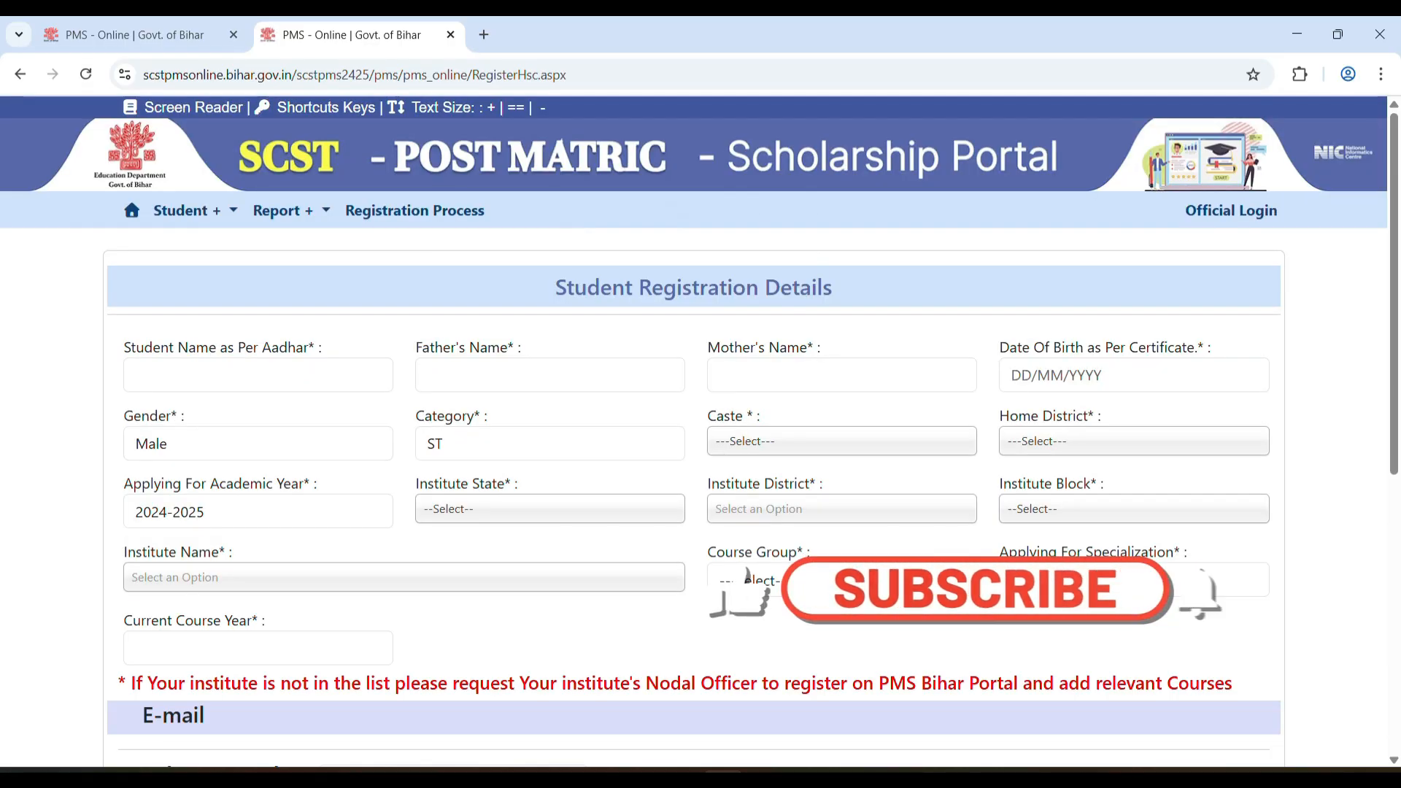
Set the caste to Gond and the home district to SIWAN
scroll(743, 298, down, 2)
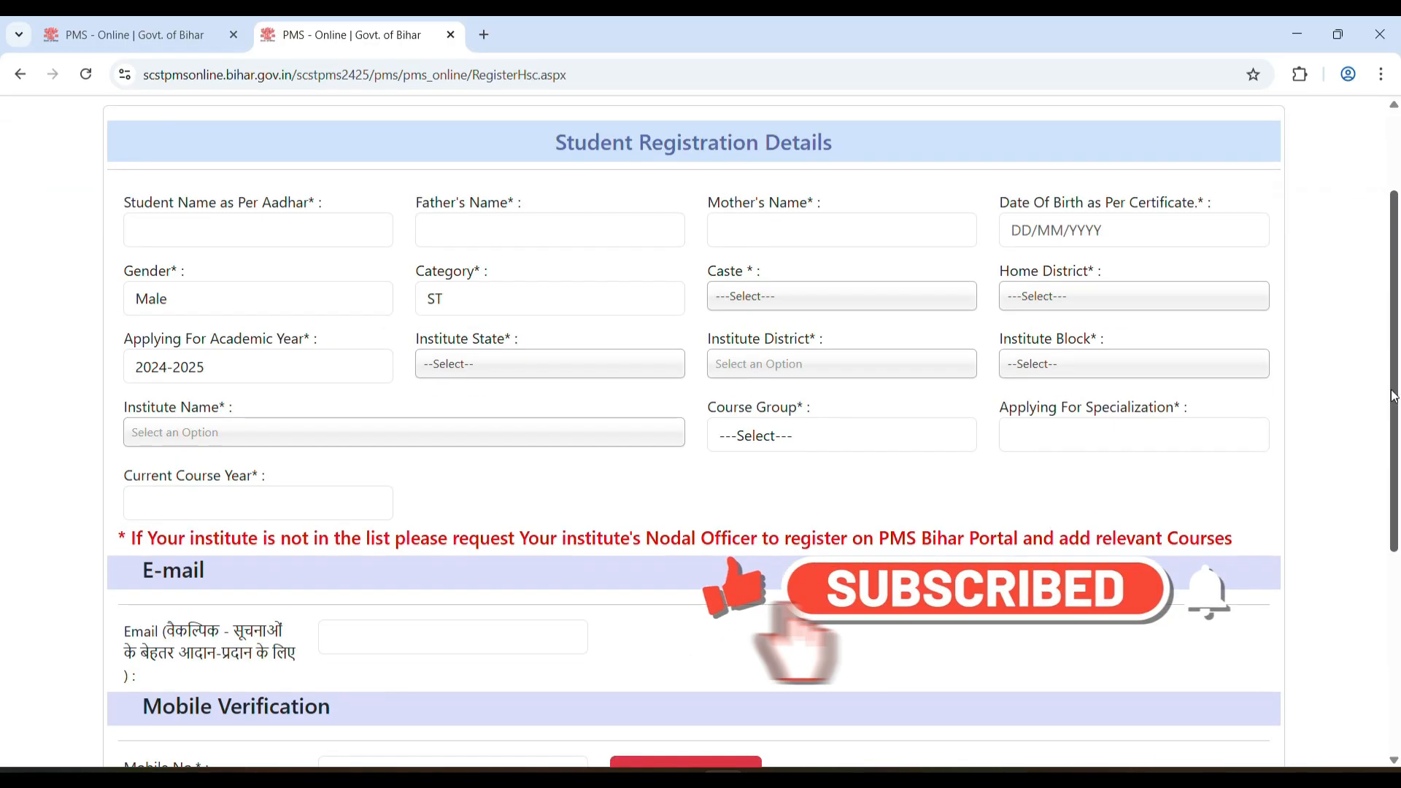
click(744, 297)
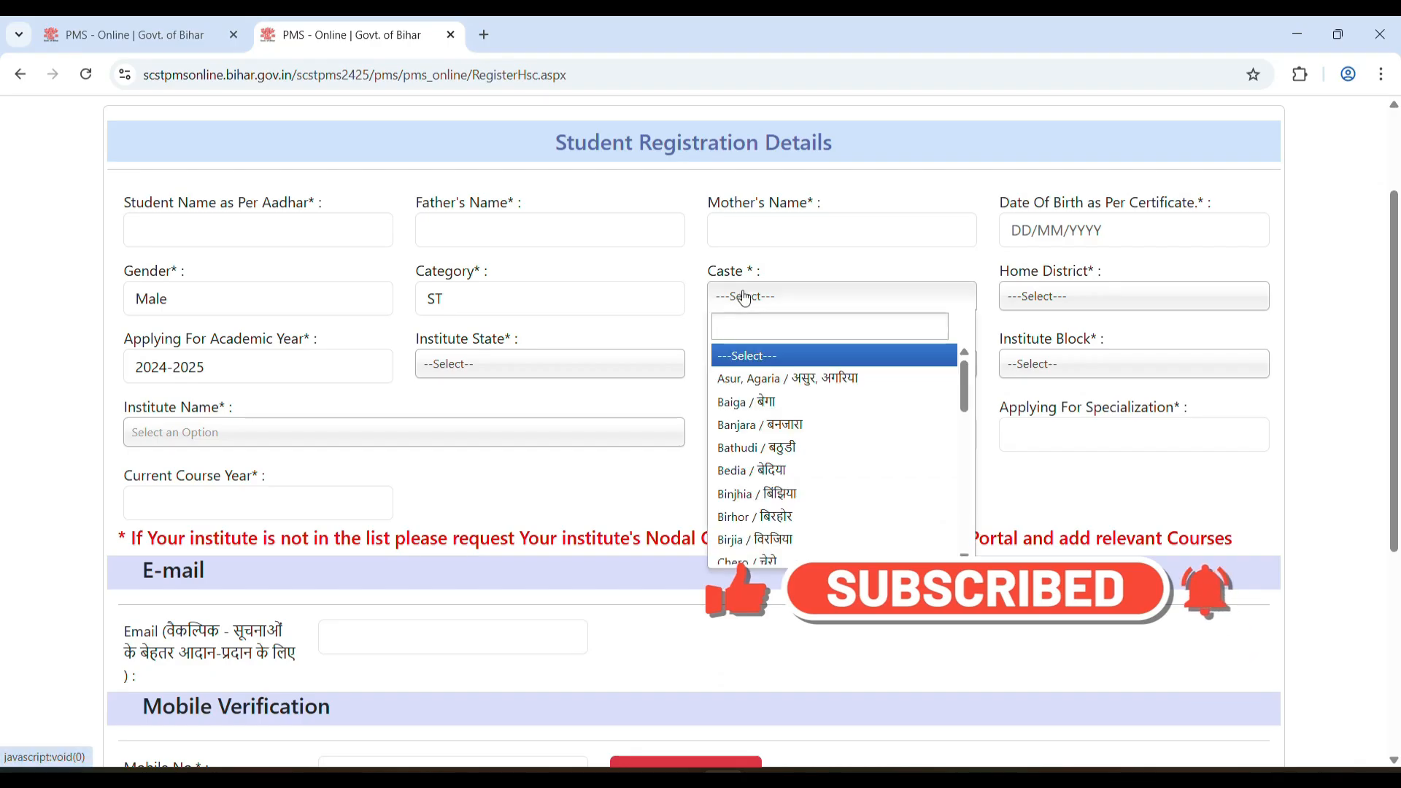
drag(964, 375, 967, 413)
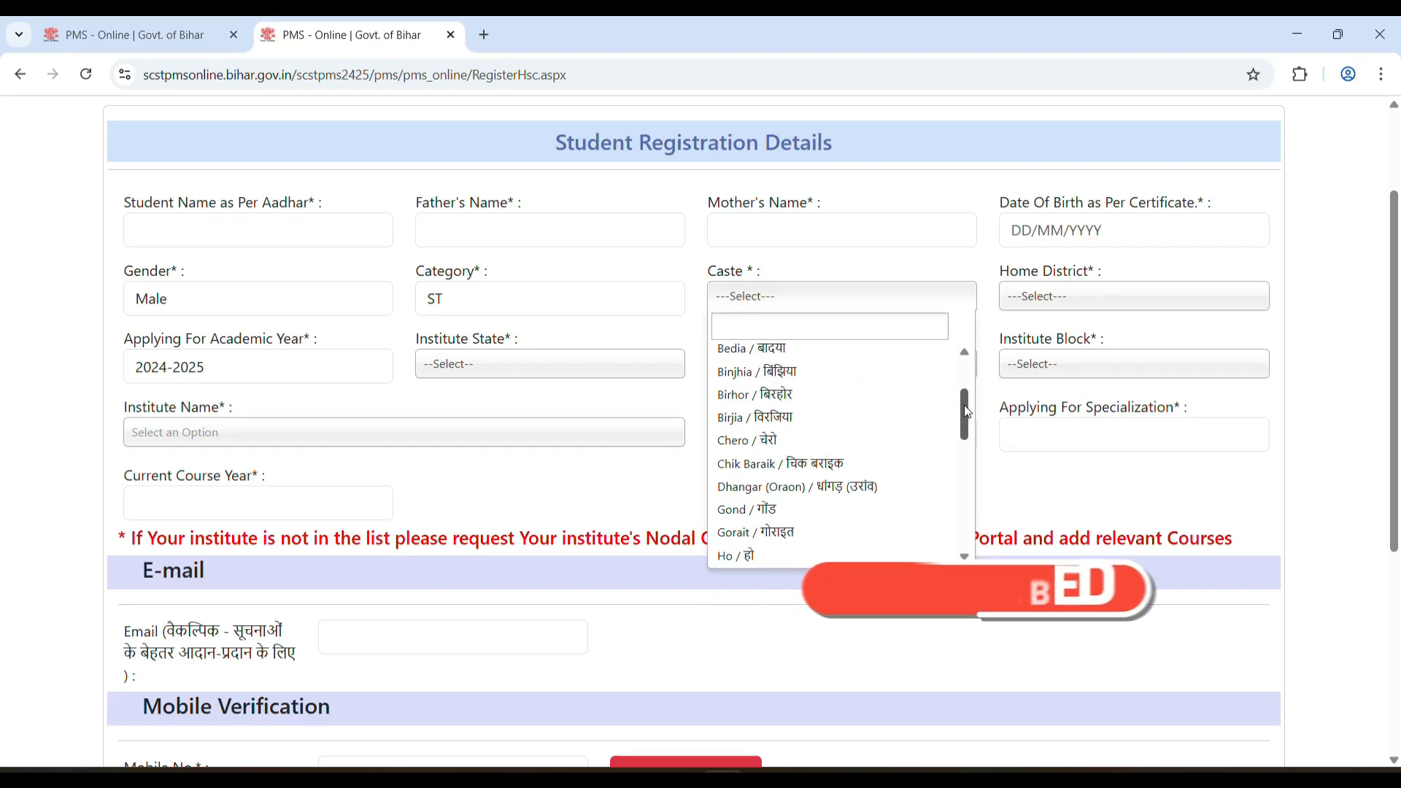
click(829, 511)
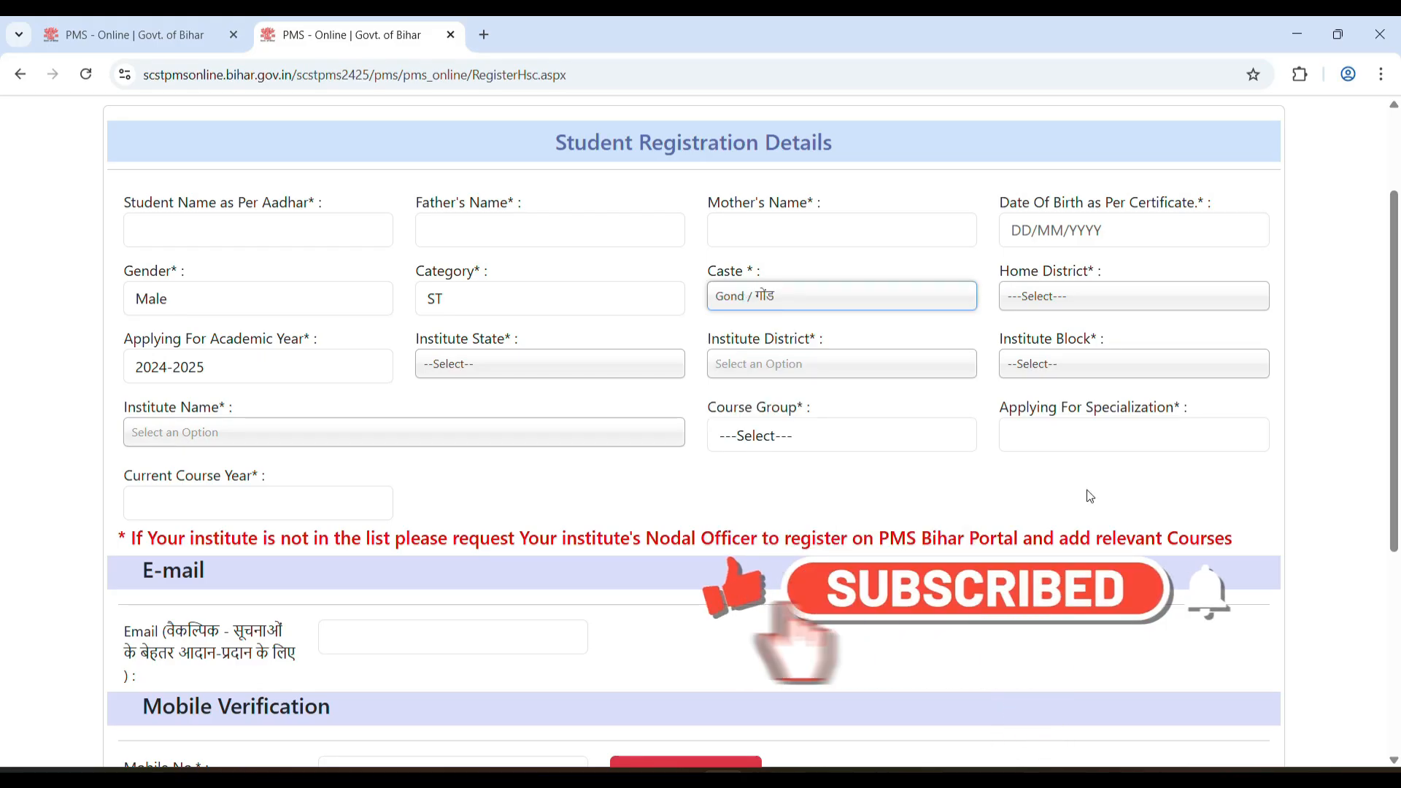
click(1142, 309)
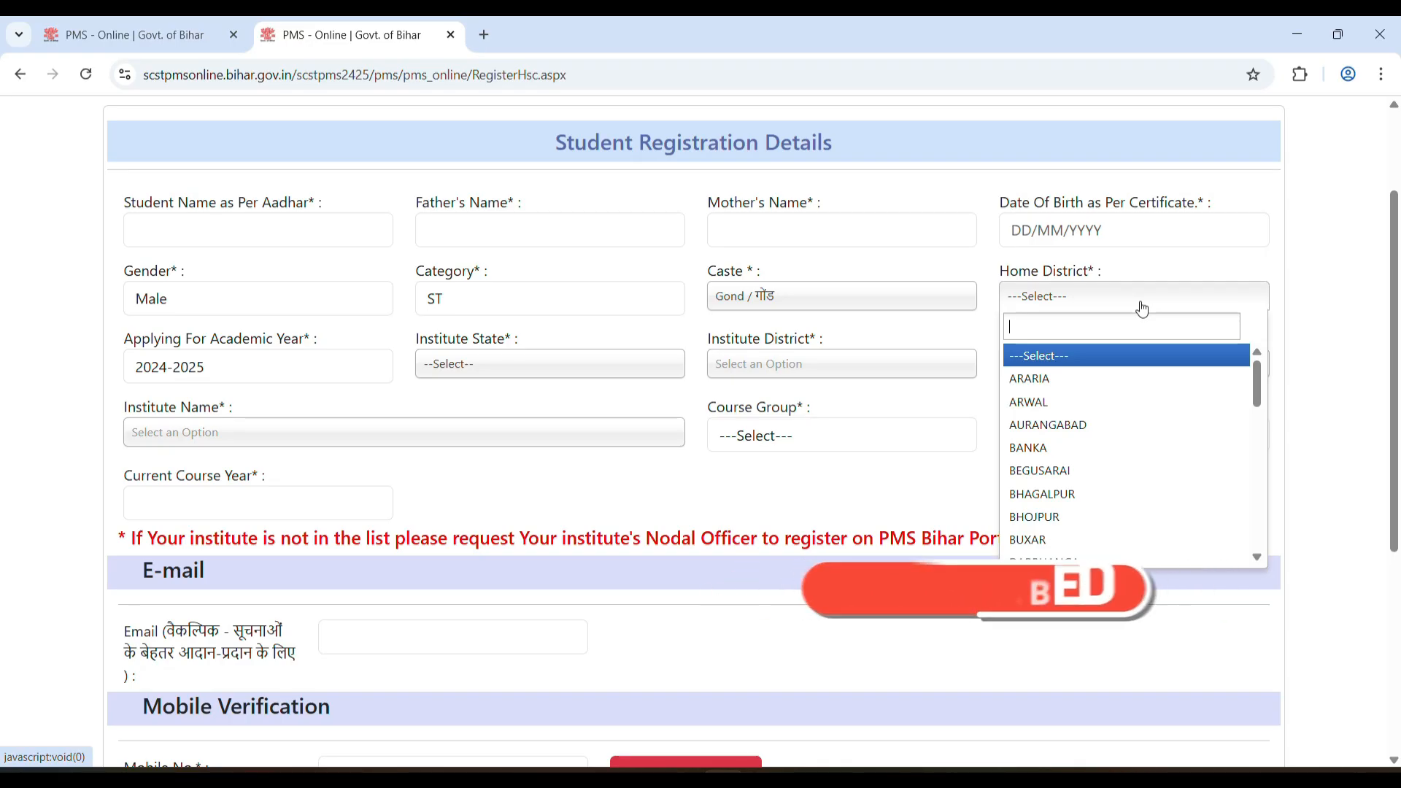
text(siw)
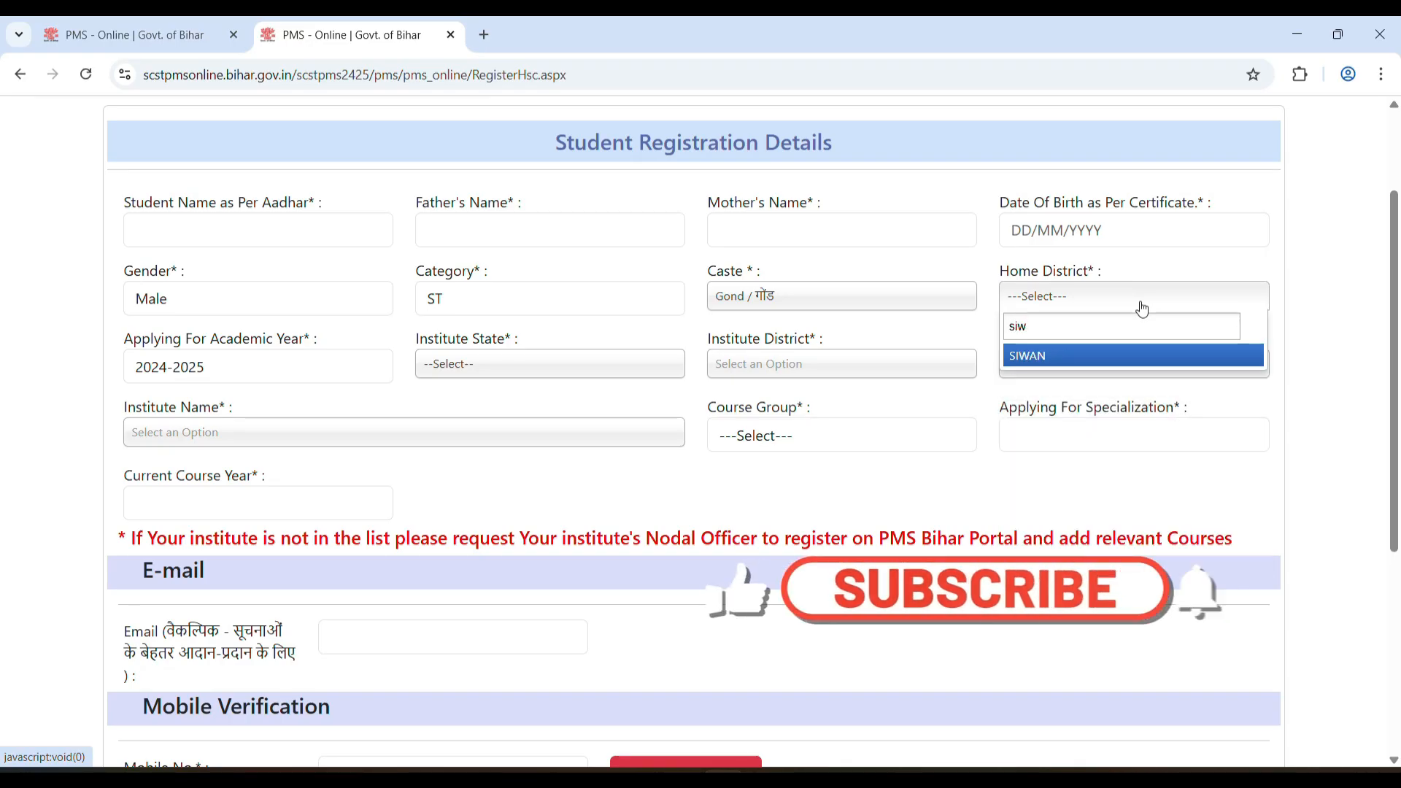
click(1048, 357)
click(975, 503)
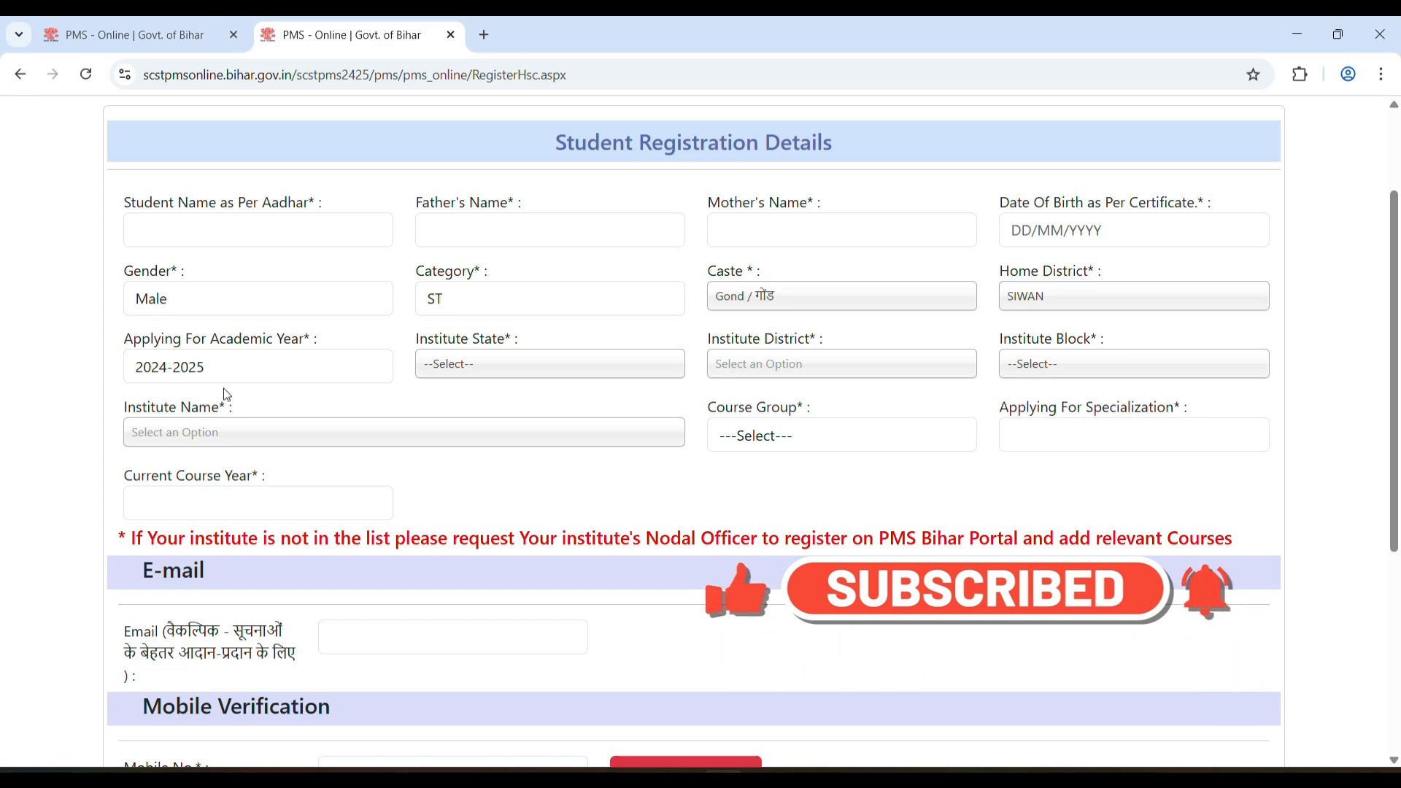
Set the institute's state to BIHAR, district to NALANDA, block to Rahui and name to GOVERNMENT DENTAL COLLEGE AND HOSPITAL
click(509, 376)
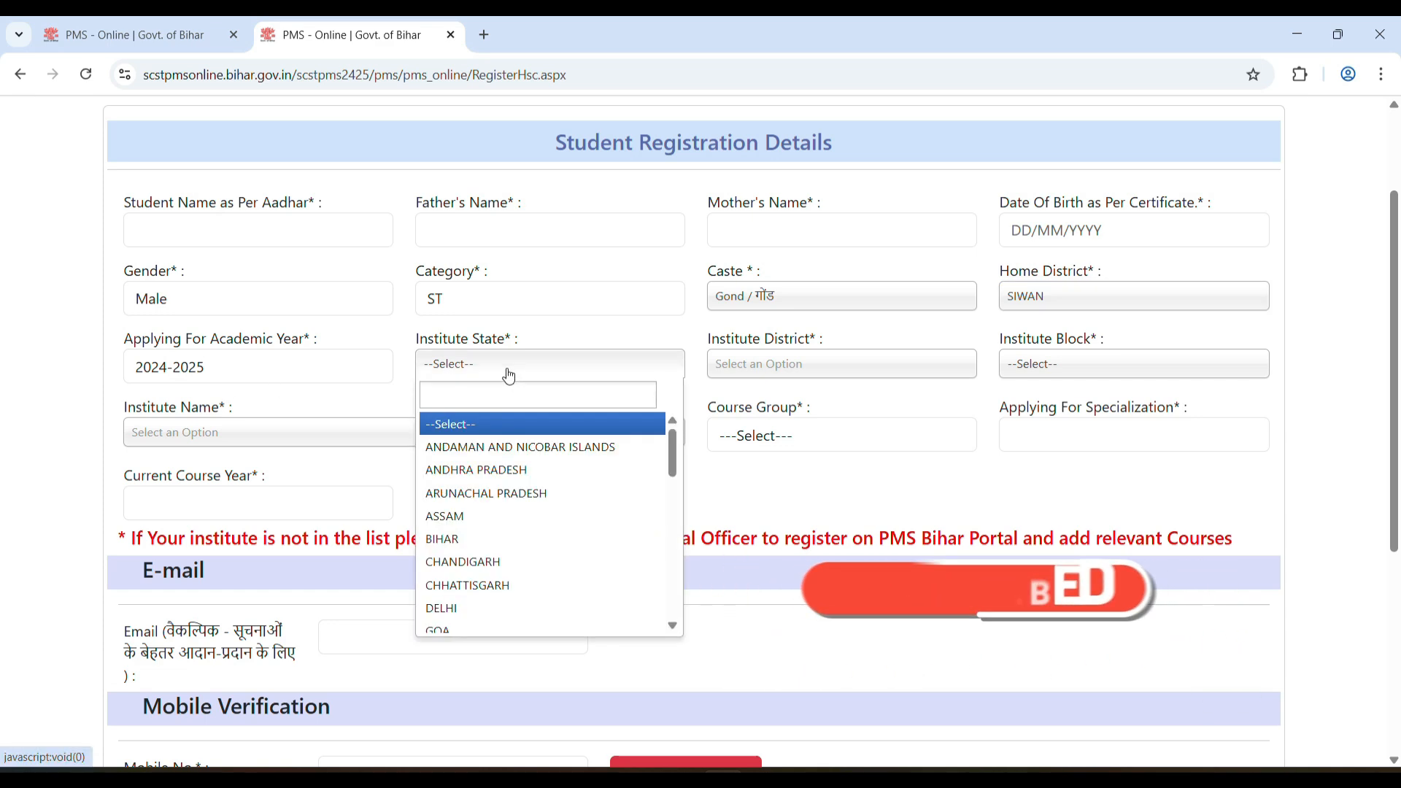
click(525, 544)
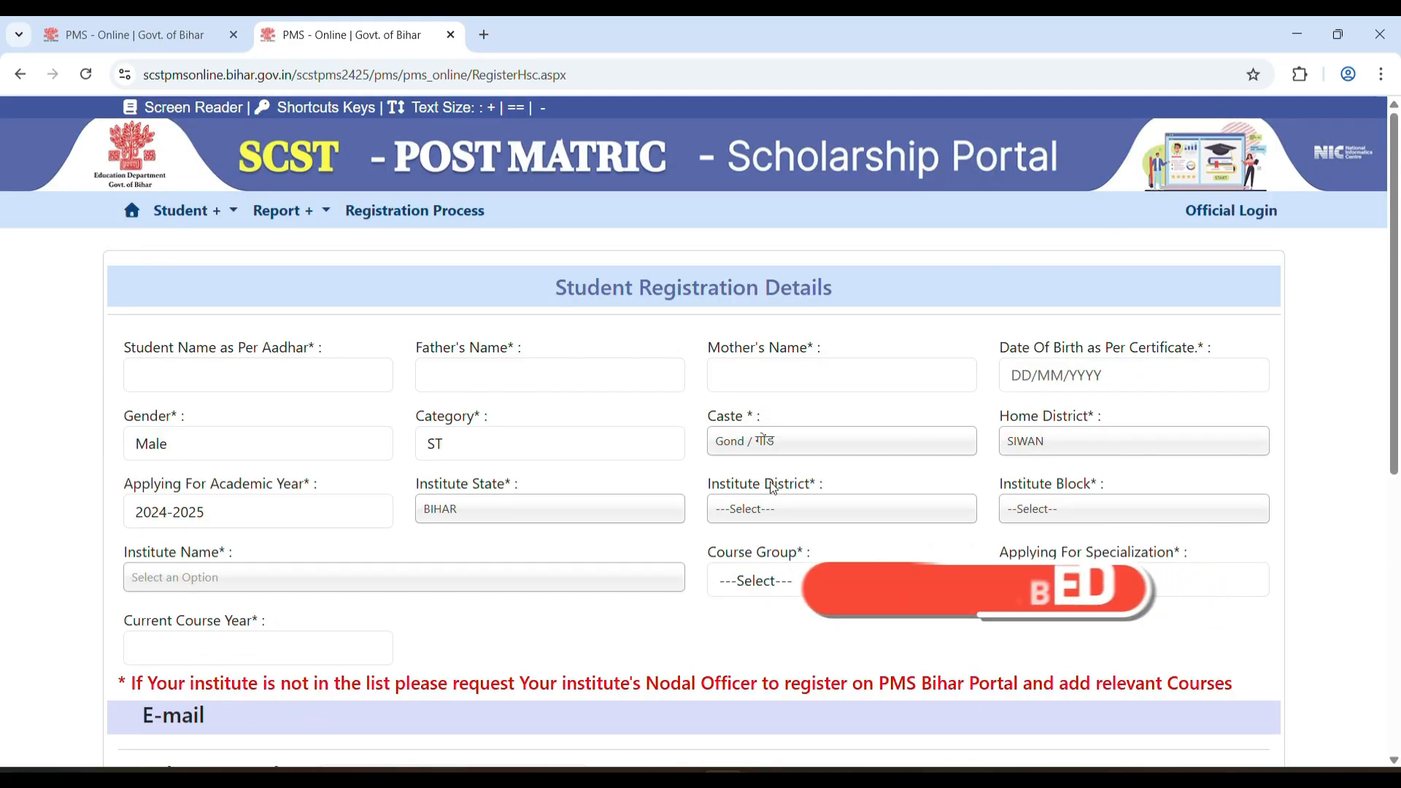
scroll(773, 488, down, 1)
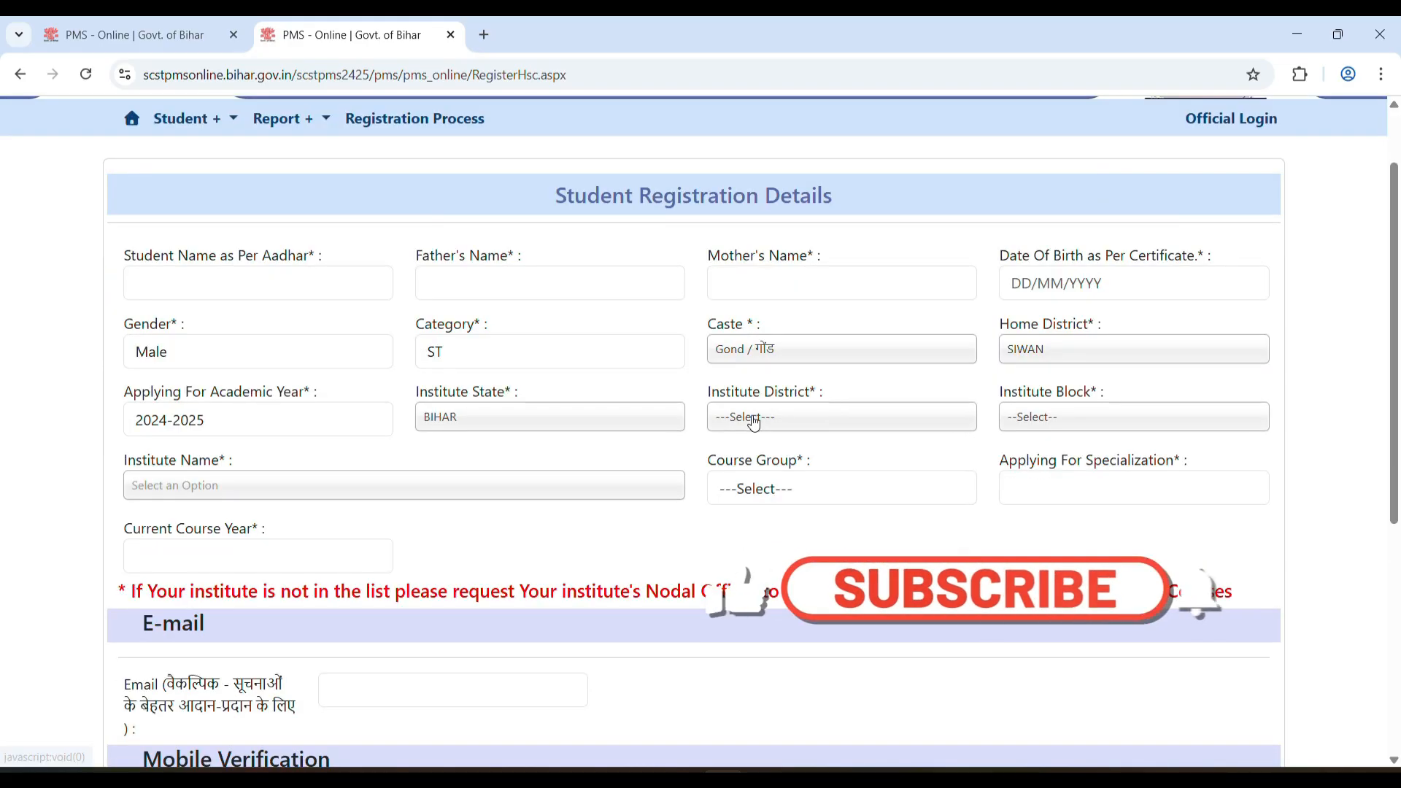
click(755, 423)
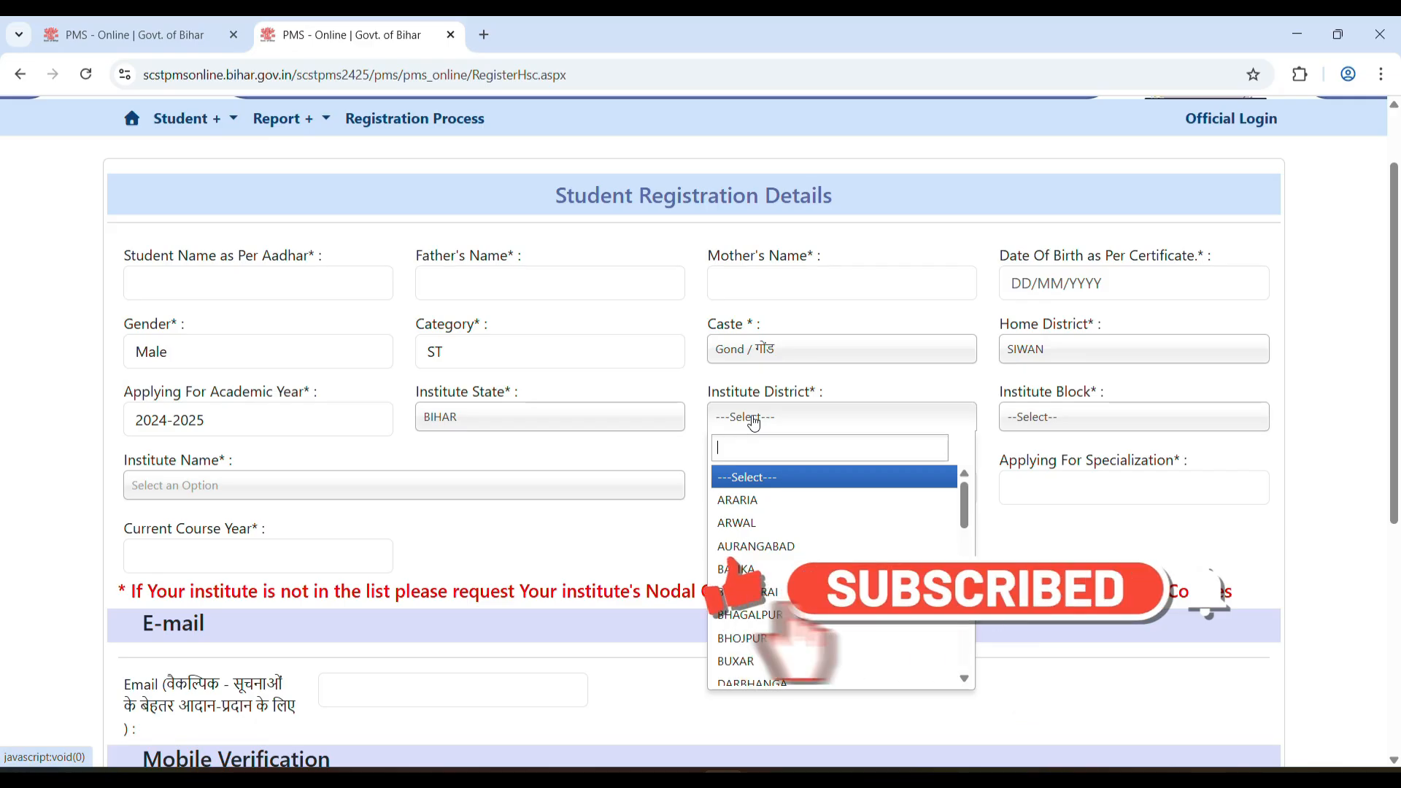
text(nala)
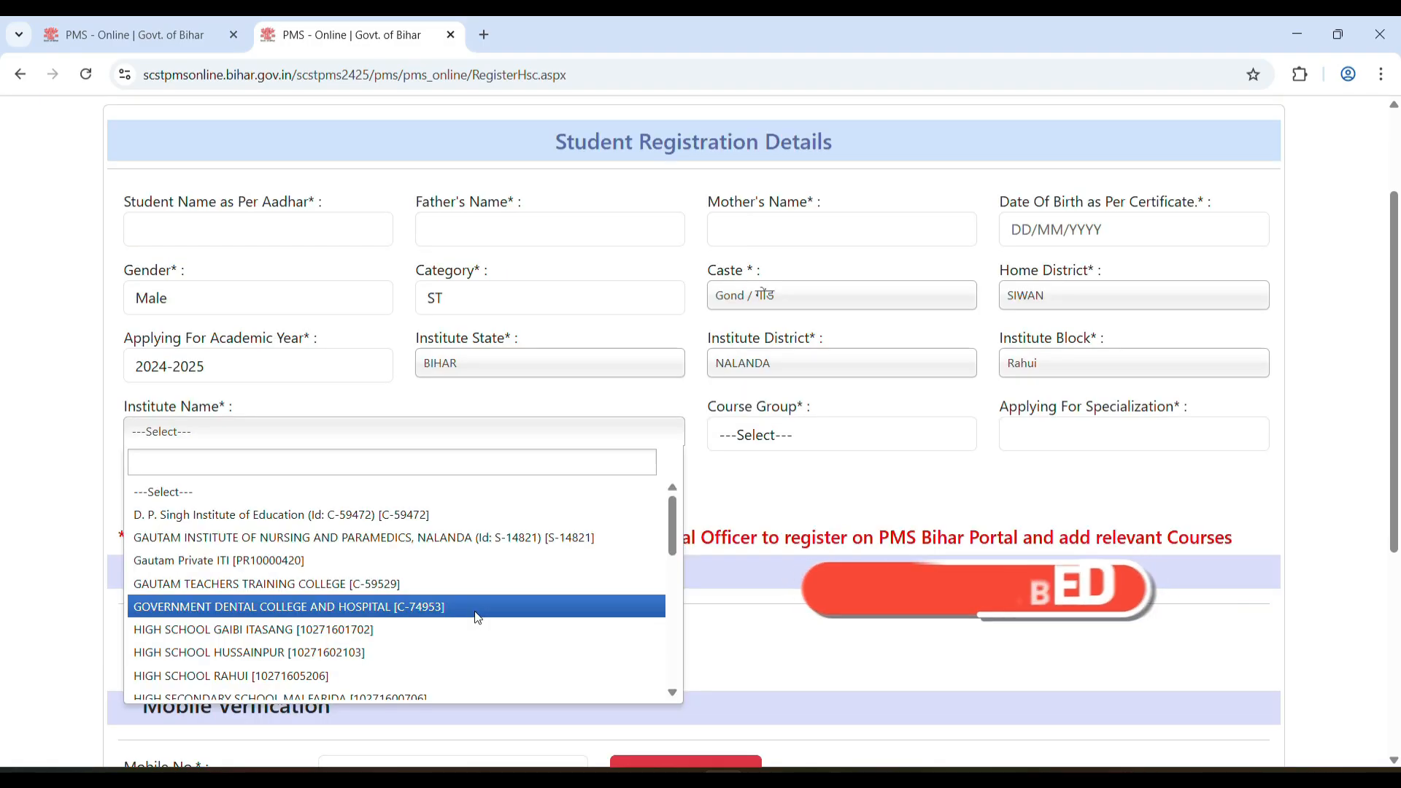
click(474, 610)
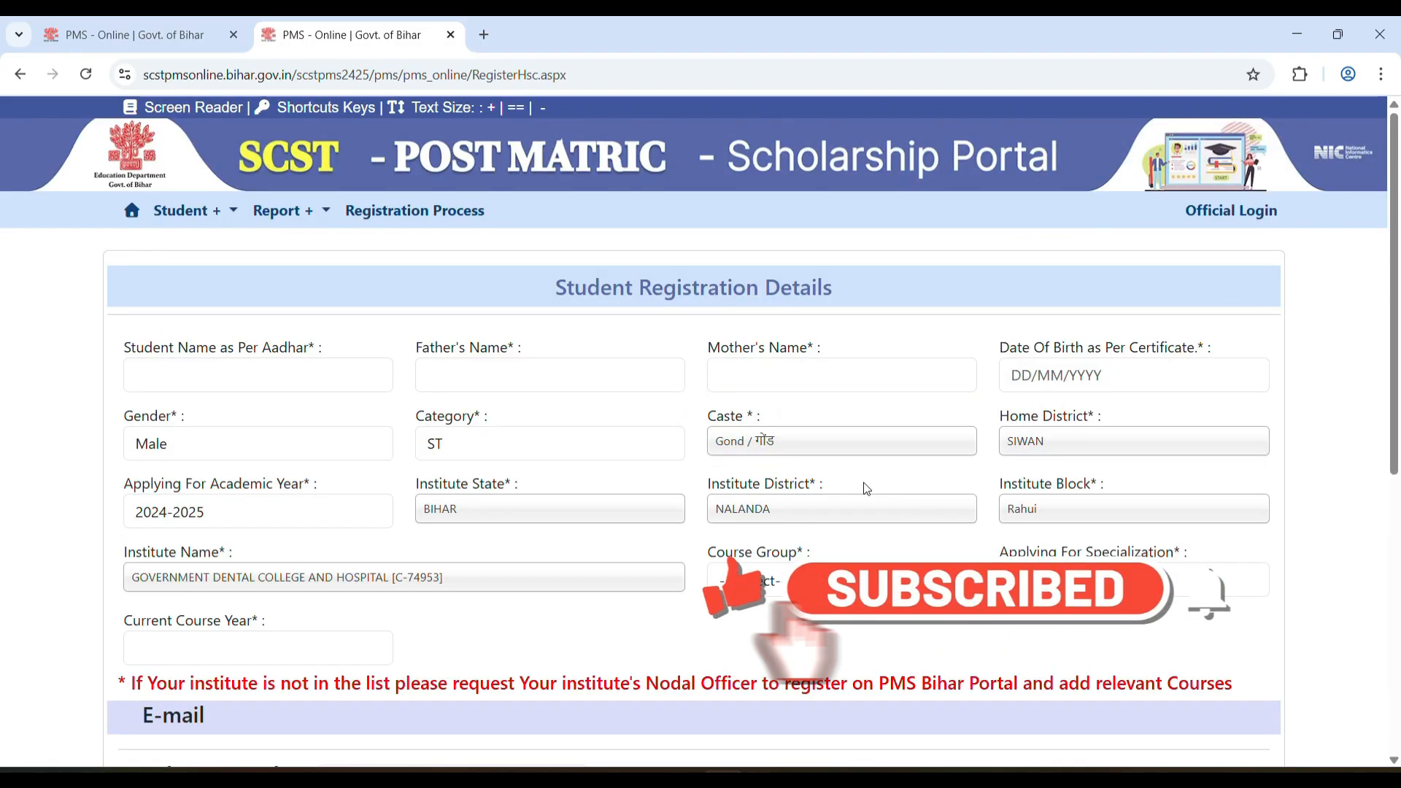
Set the course group to Graduation in the student registration details
drag(1395, 345, 1396, 433)
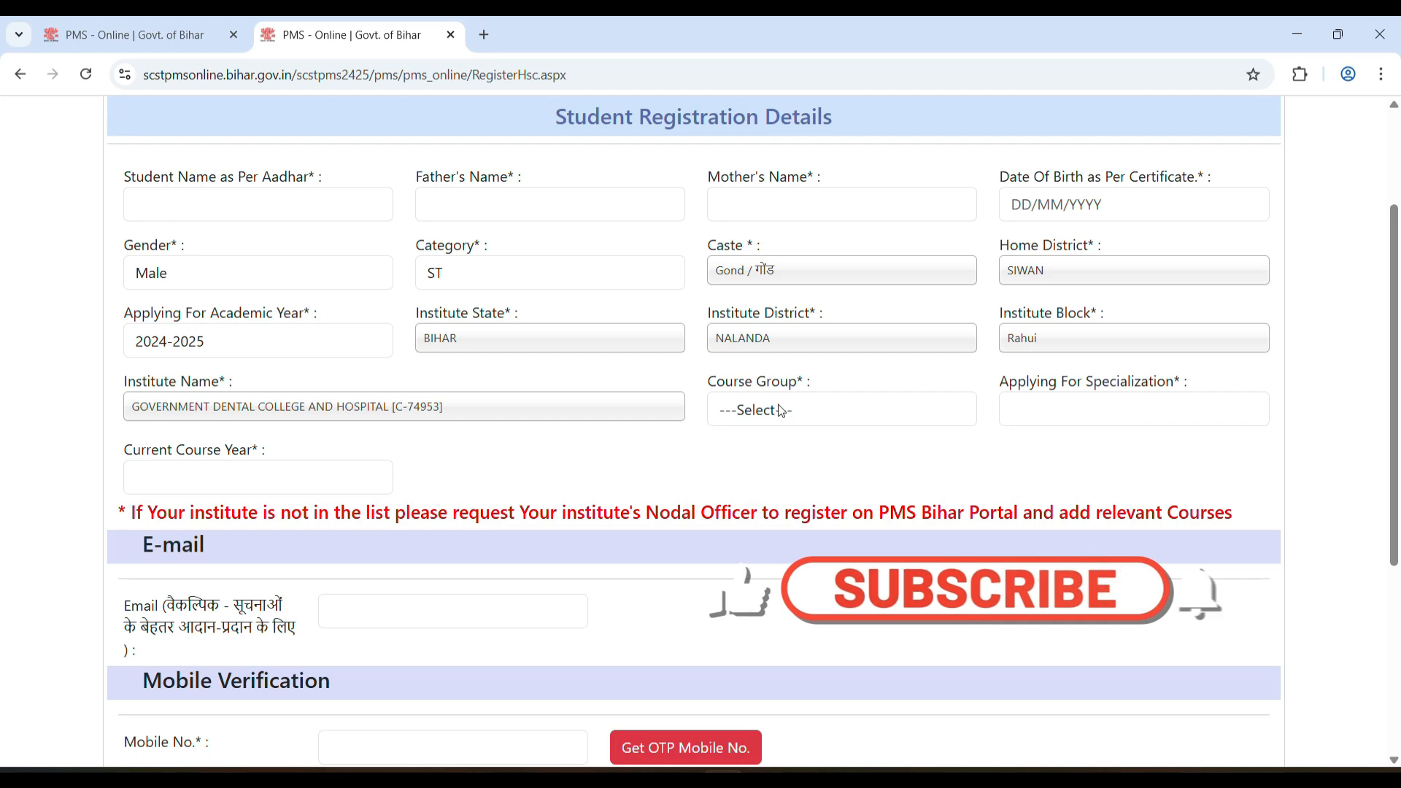
click(818, 409)
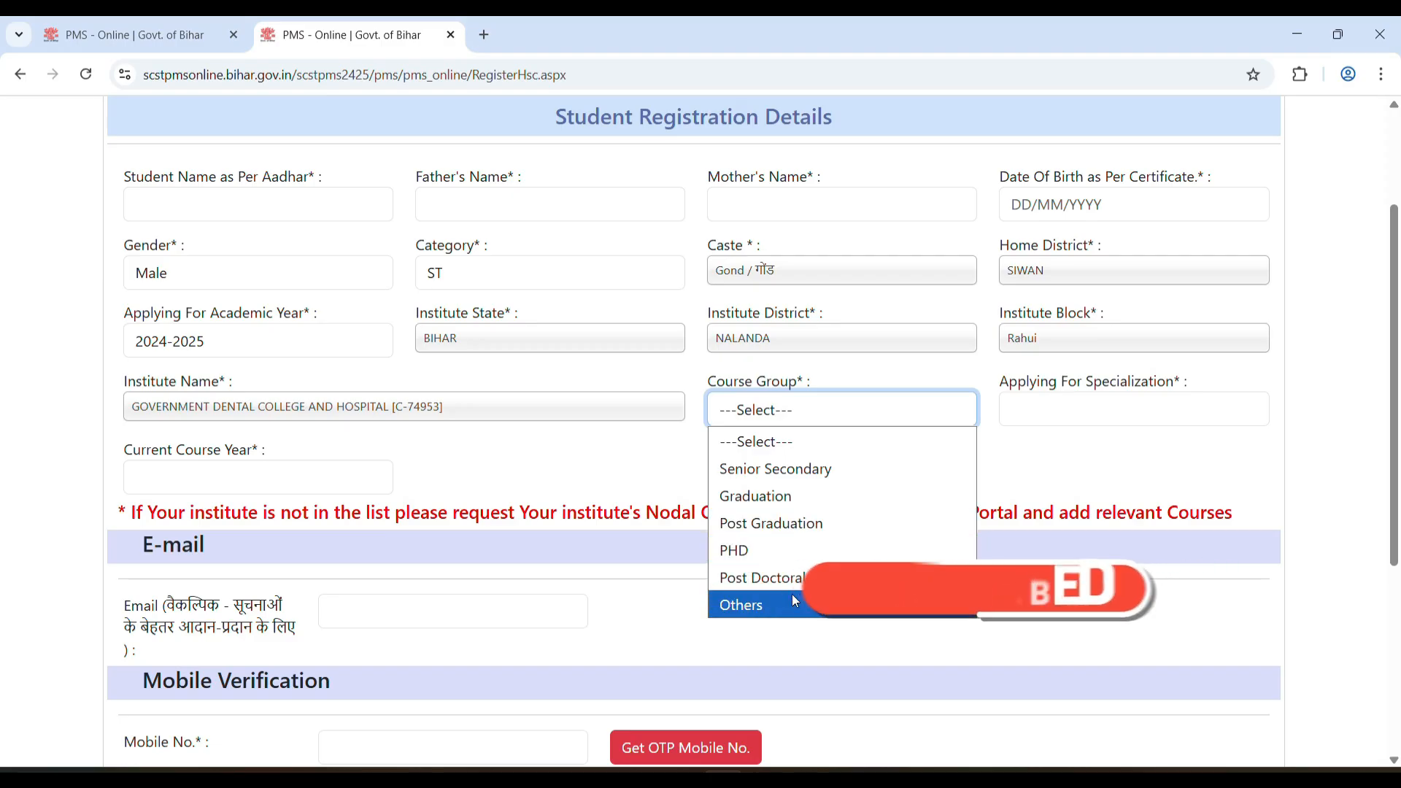
click(810, 494)
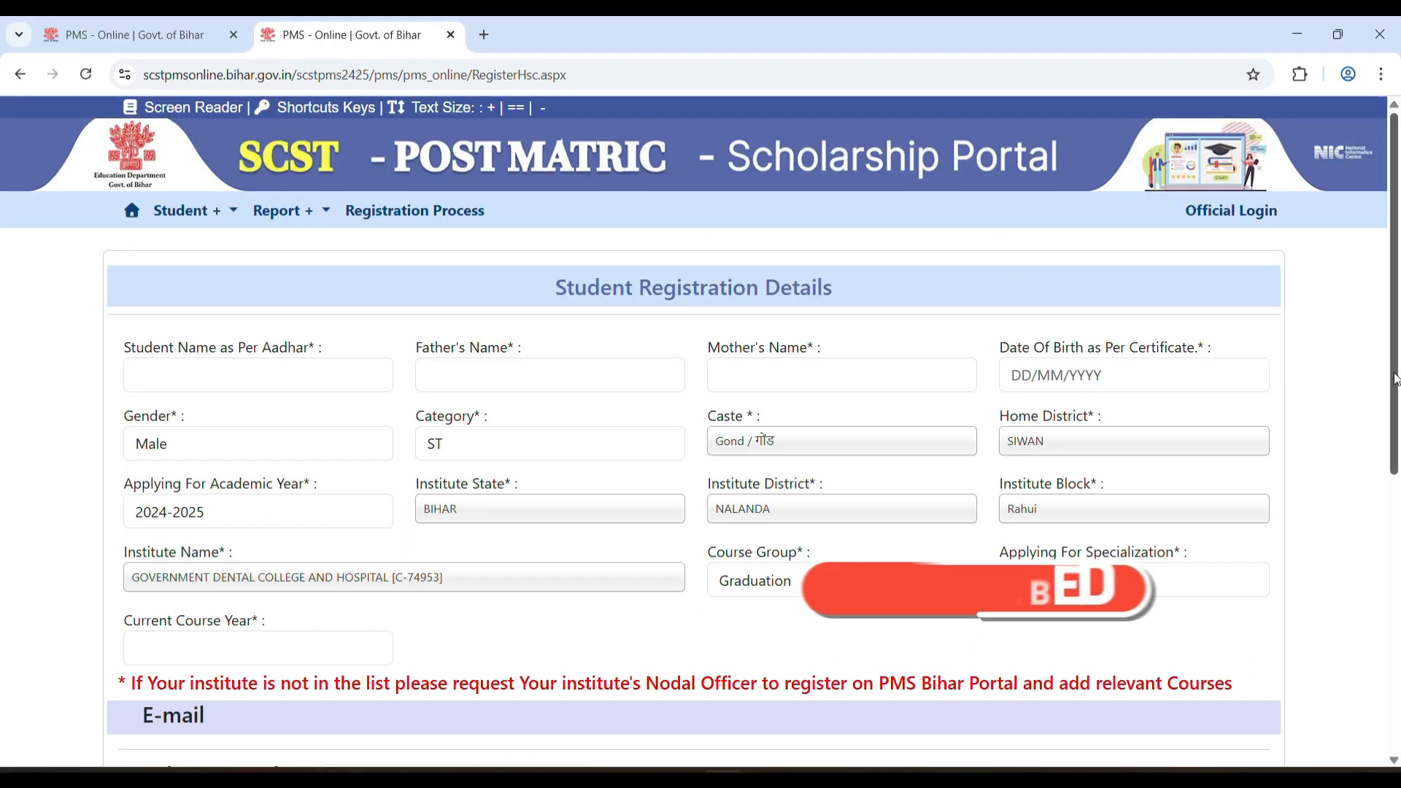
Set the specialization applied for to BDS in the student registration details
scroll(1395, 382, down, 1)
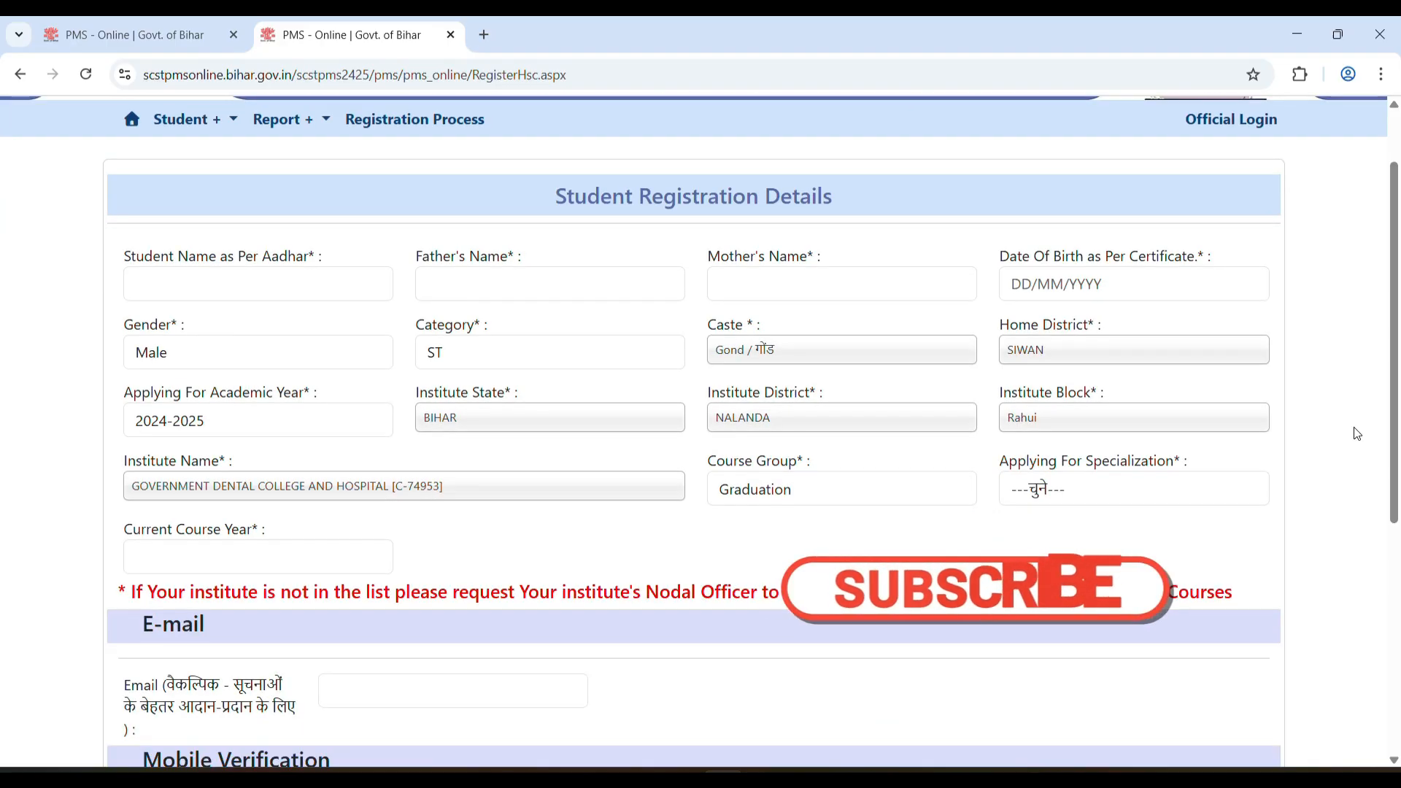
click(1031, 493)
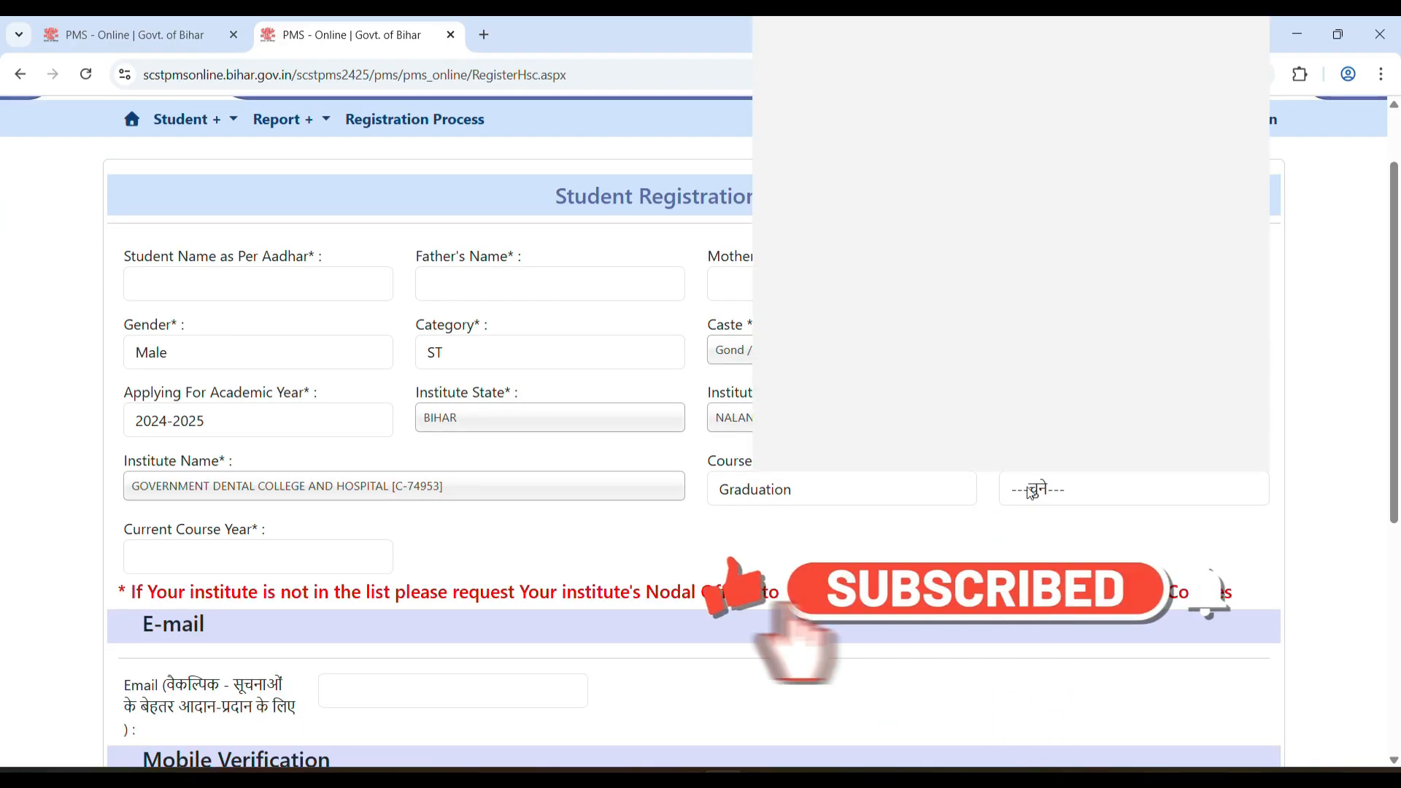
text(ma)
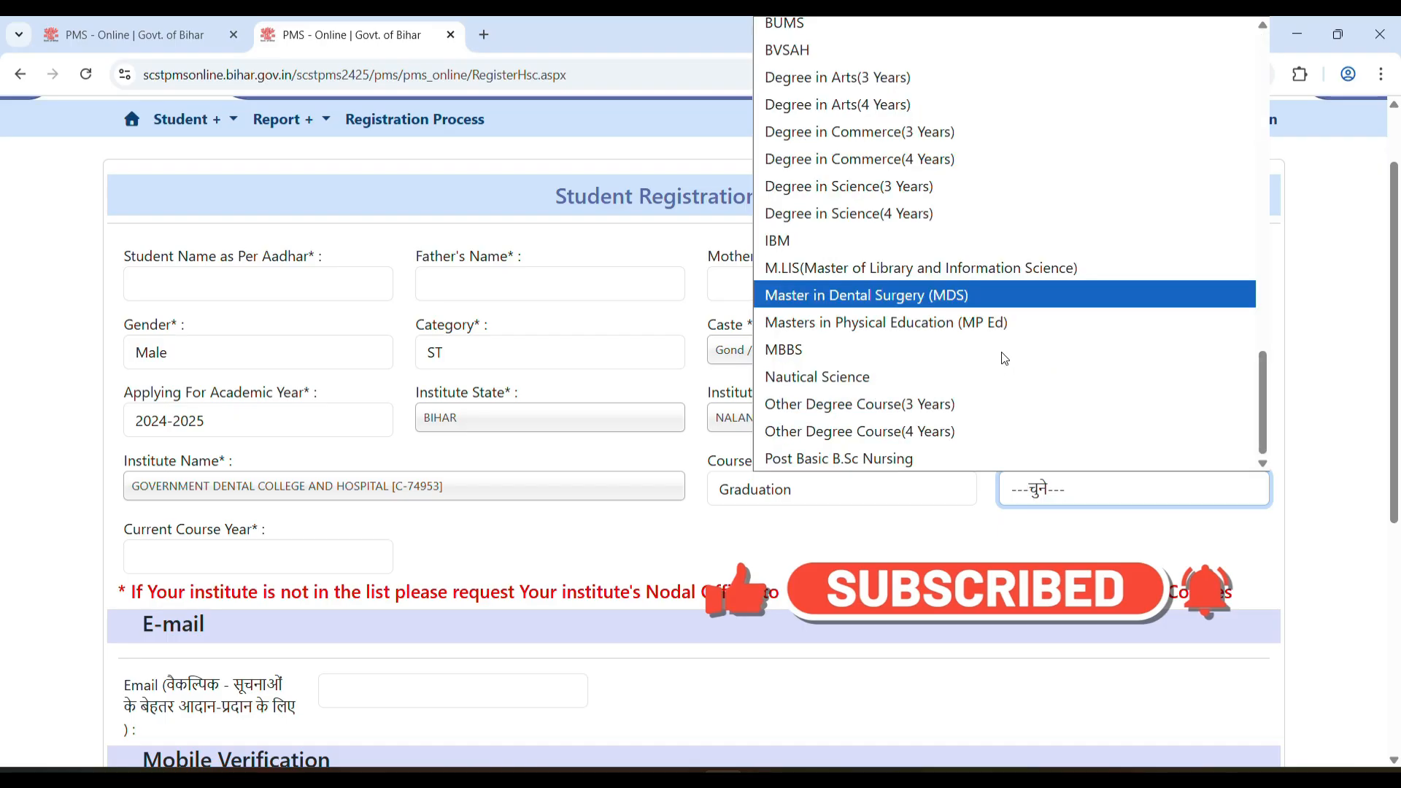
scroll(1003, 358, up, 5)
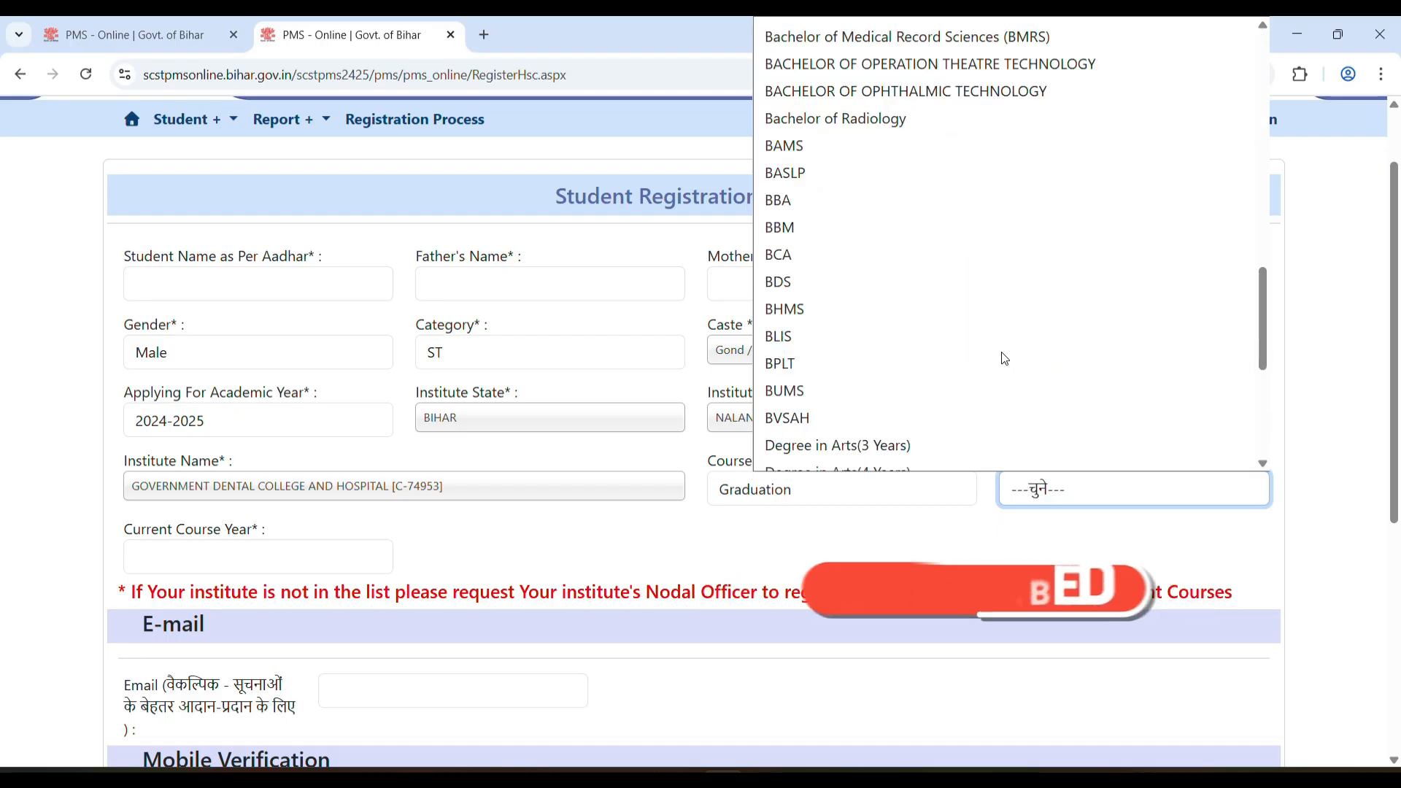
click(912, 289)
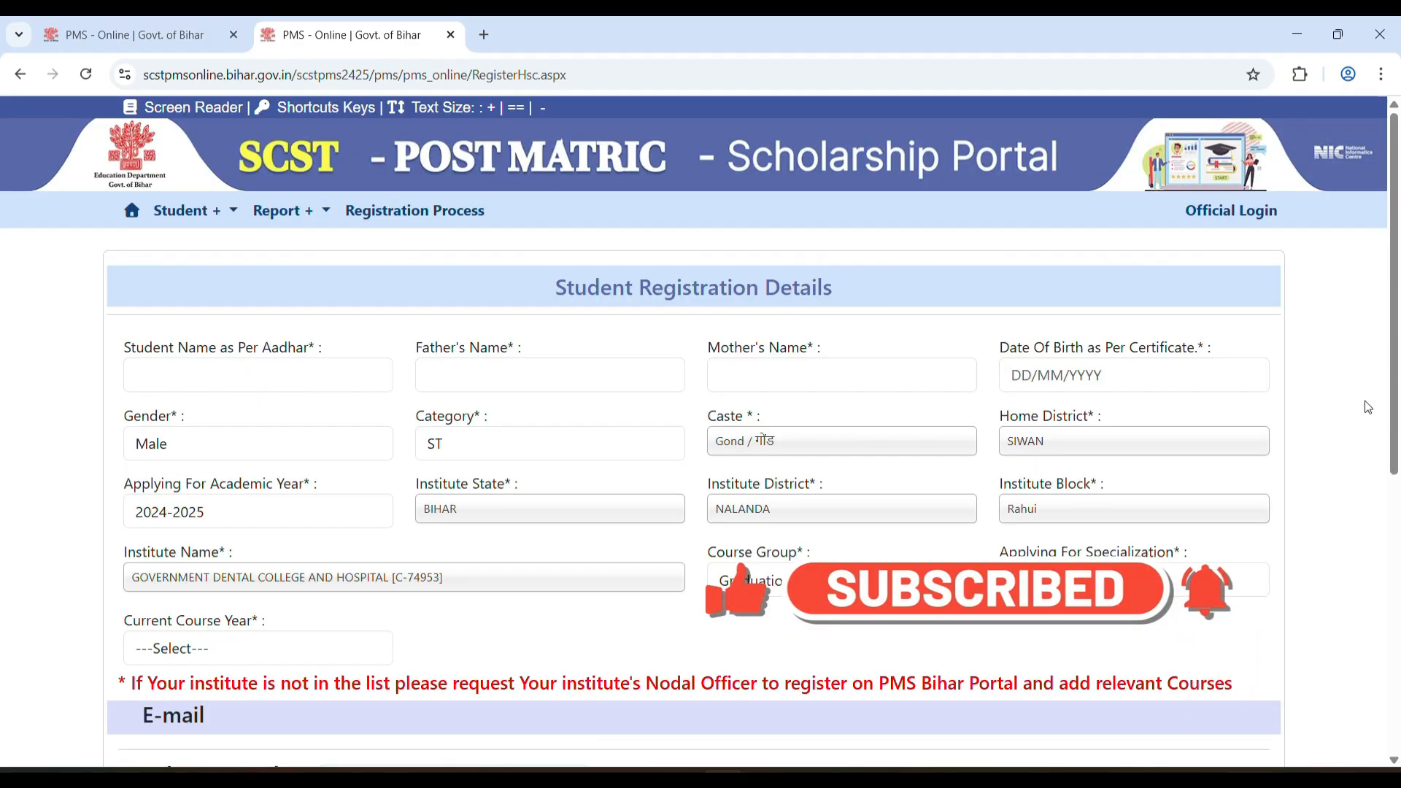
Set the current course year to 2nd Year
drag(1396, 373, 1350, 463)
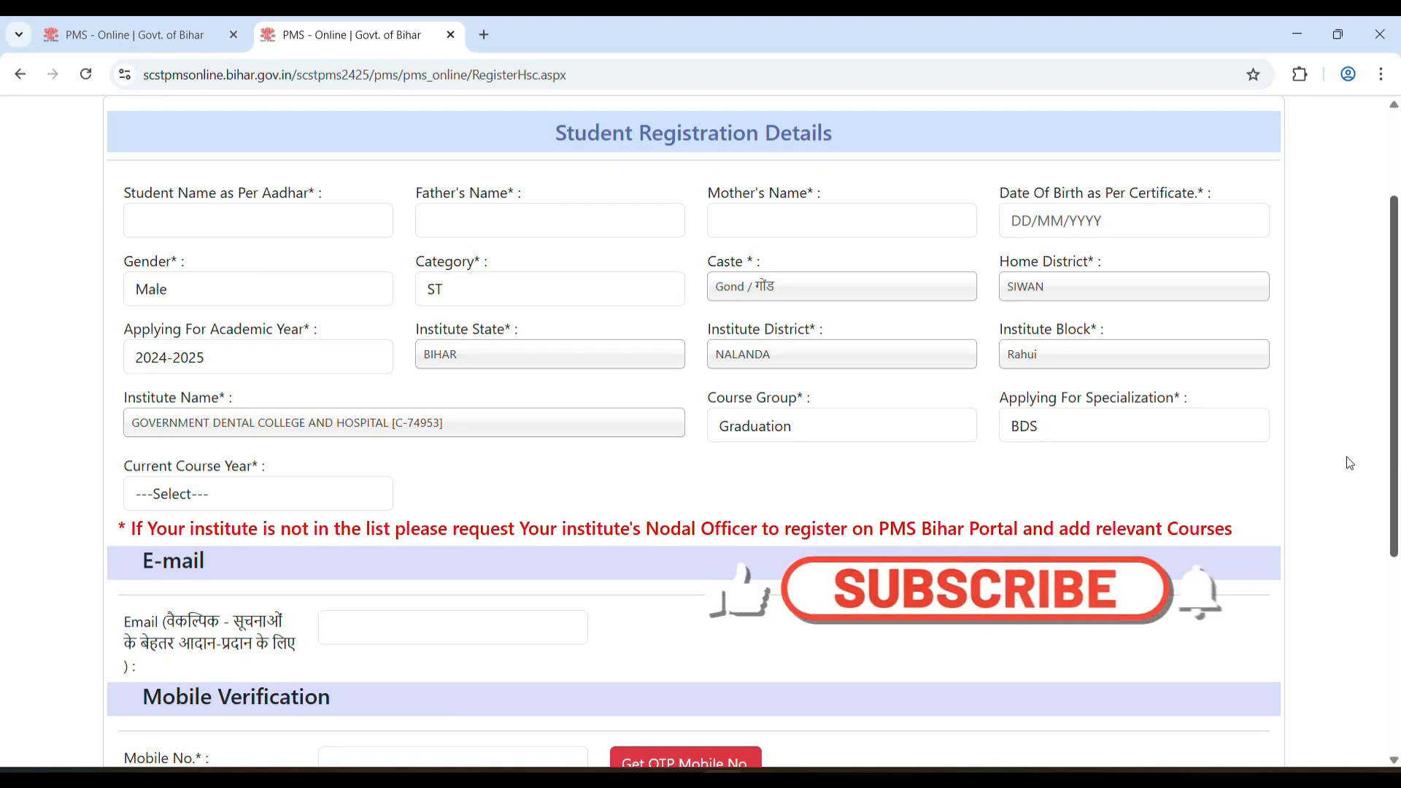
click(241, 501)
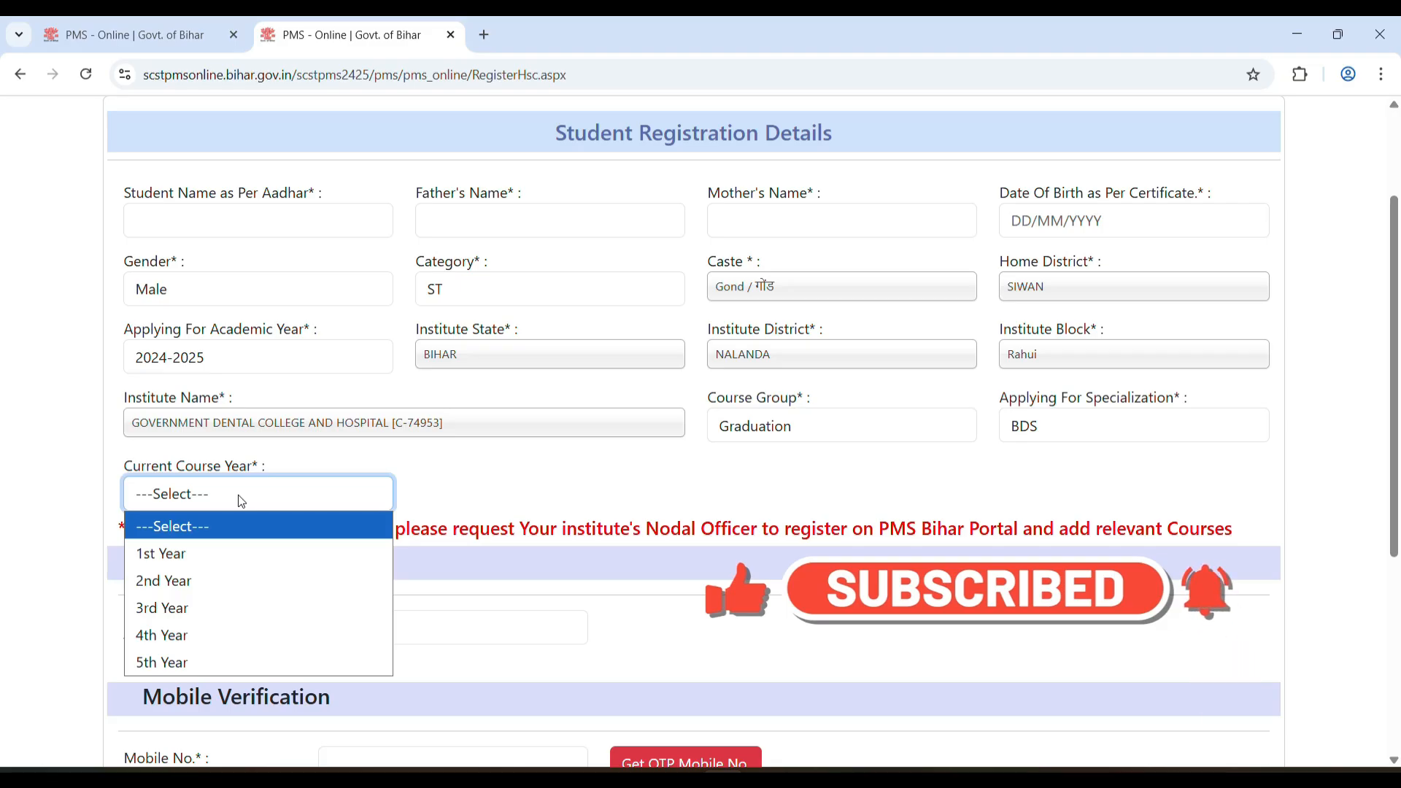
click(249, 588)
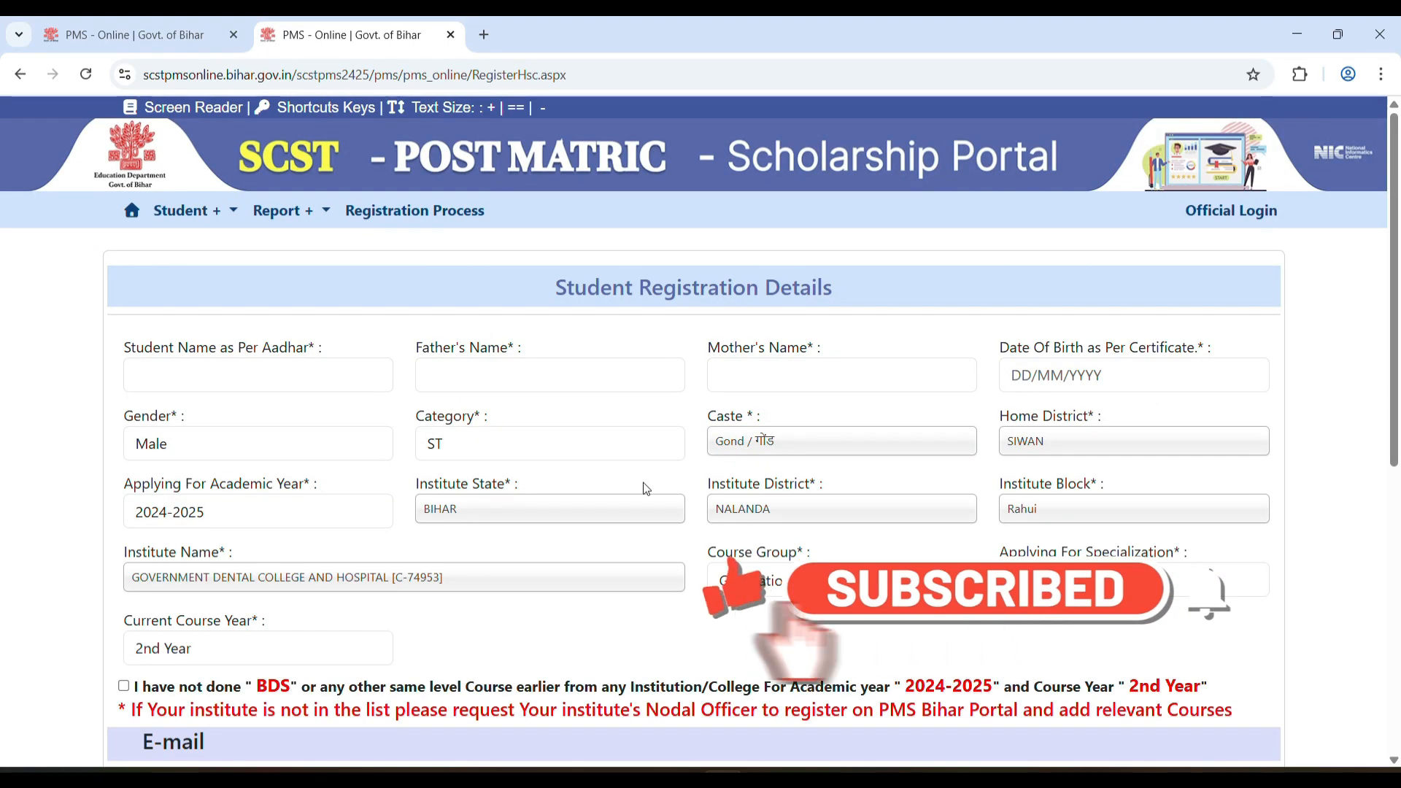
Accept the declaration of not having done BDS or a same-level course earlier, and fill in the student's e-mail and mobile number
scroll(646, 489, down, 4)
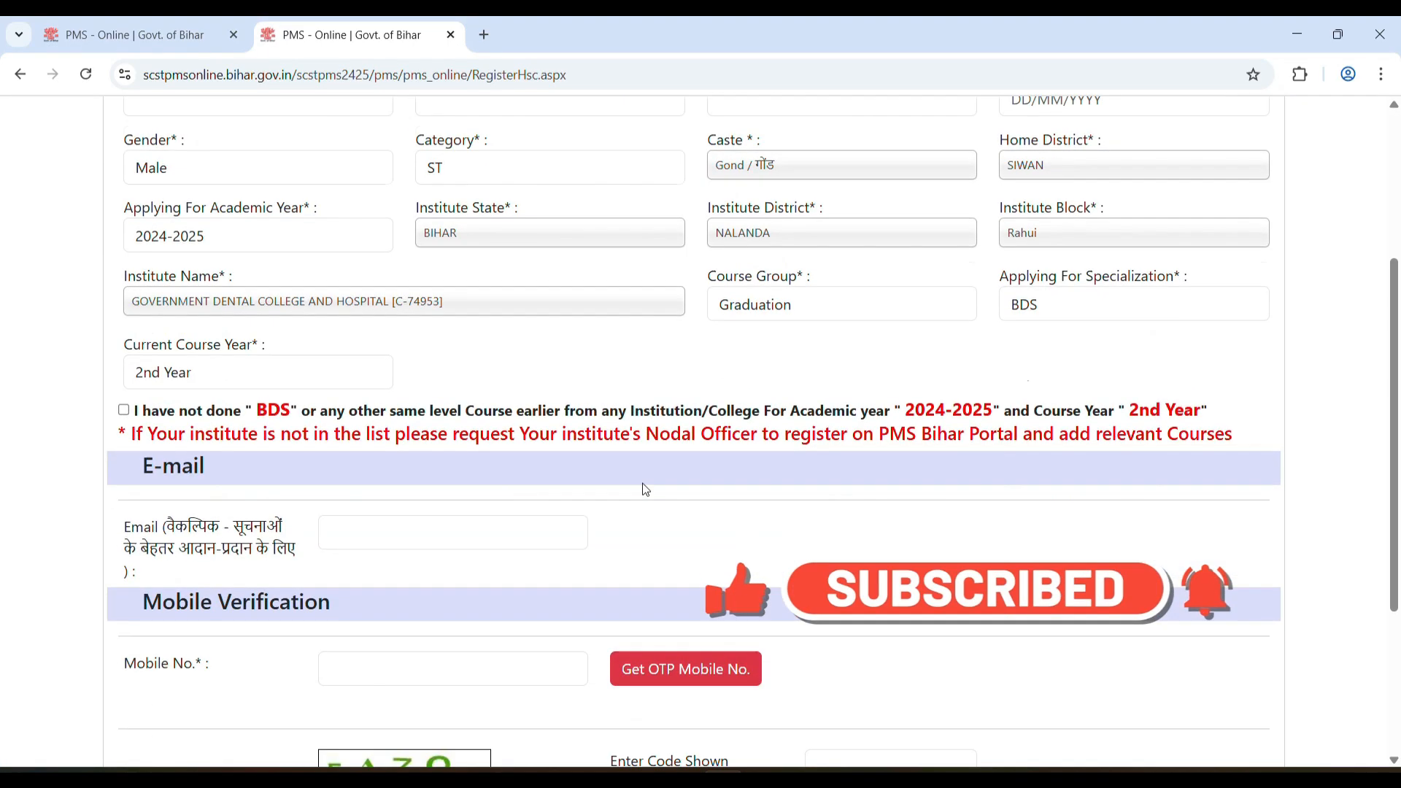
scroll(646, 489, down, 1)
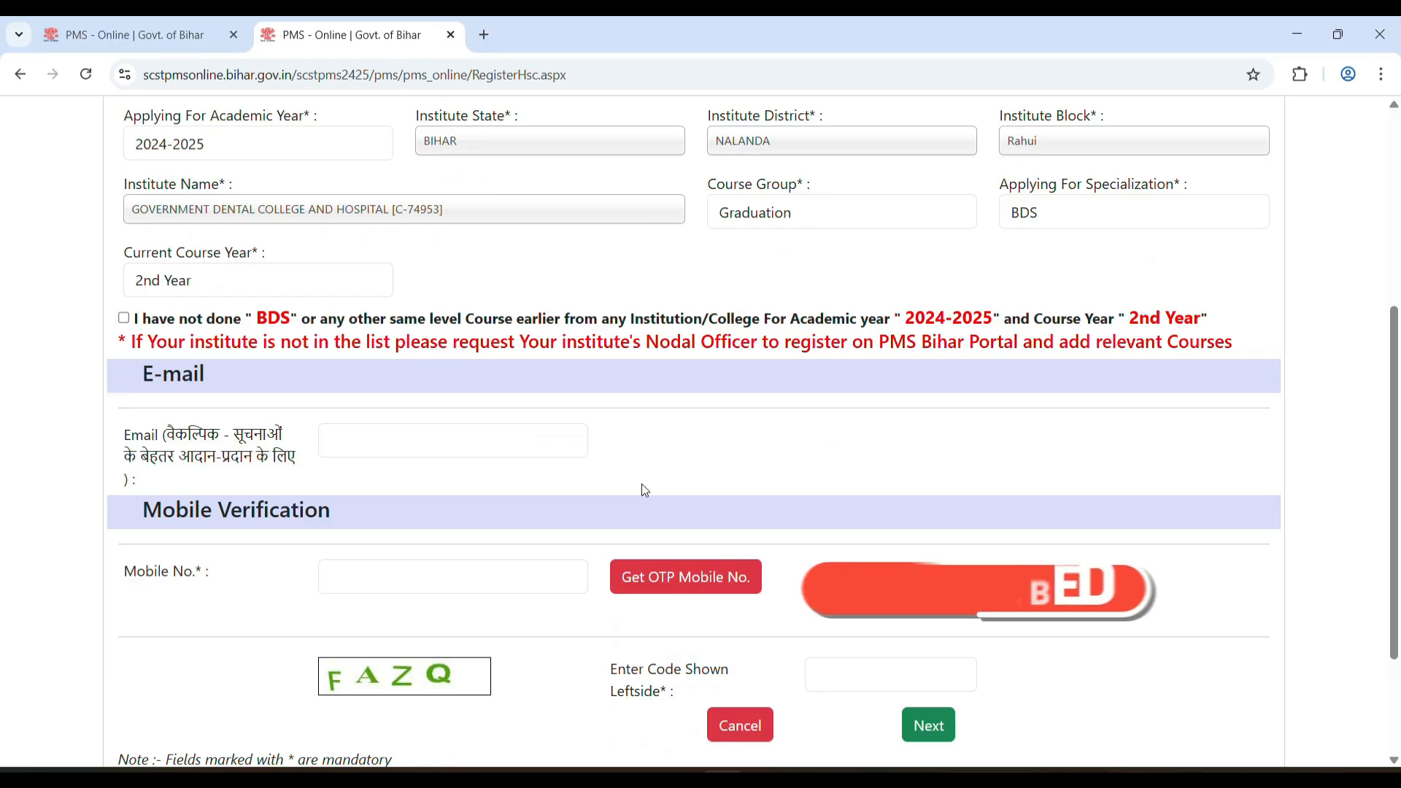
scroll(645, 491, down, 1)
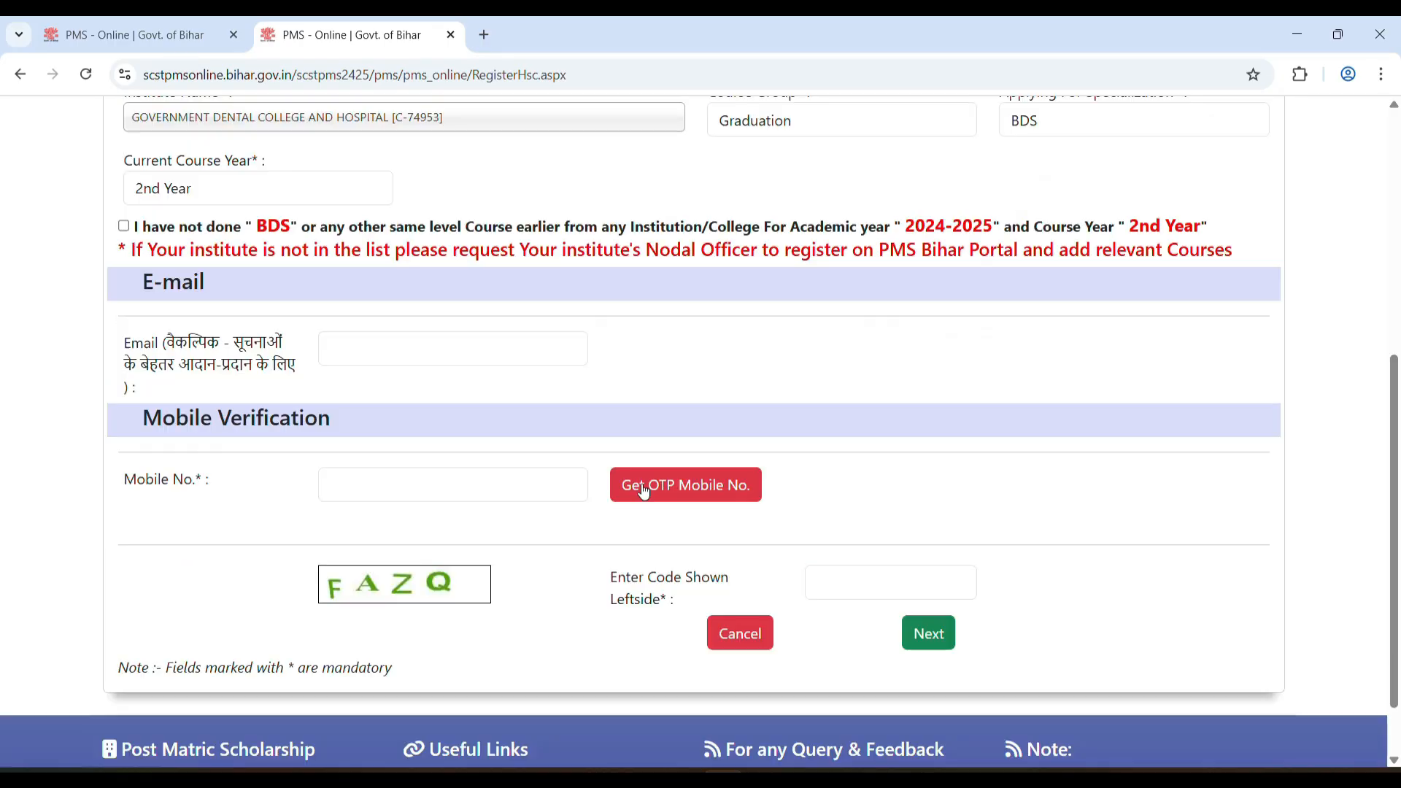
click(124, 227)
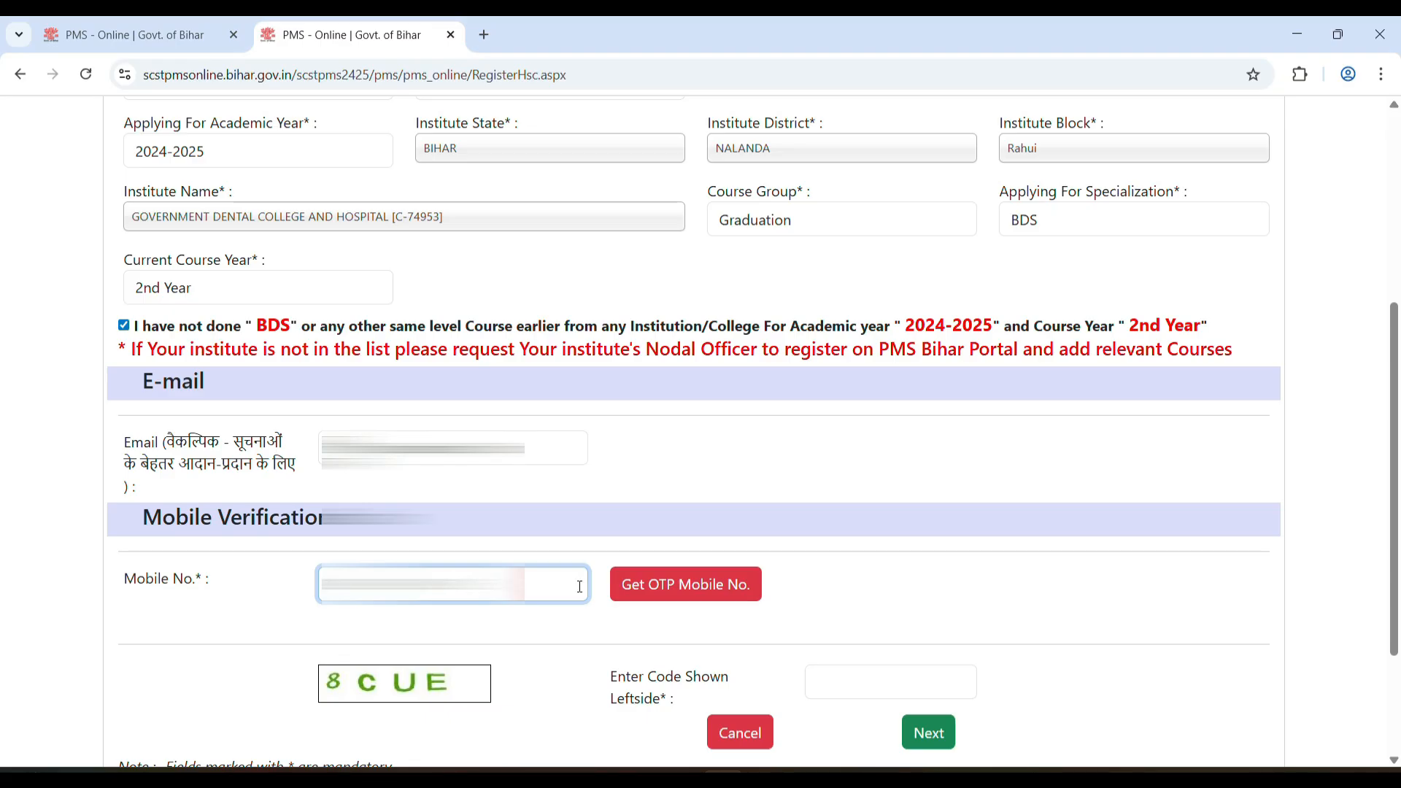
Request an OTP for the mobile number, enter the received code and verify it
click(736, 581)
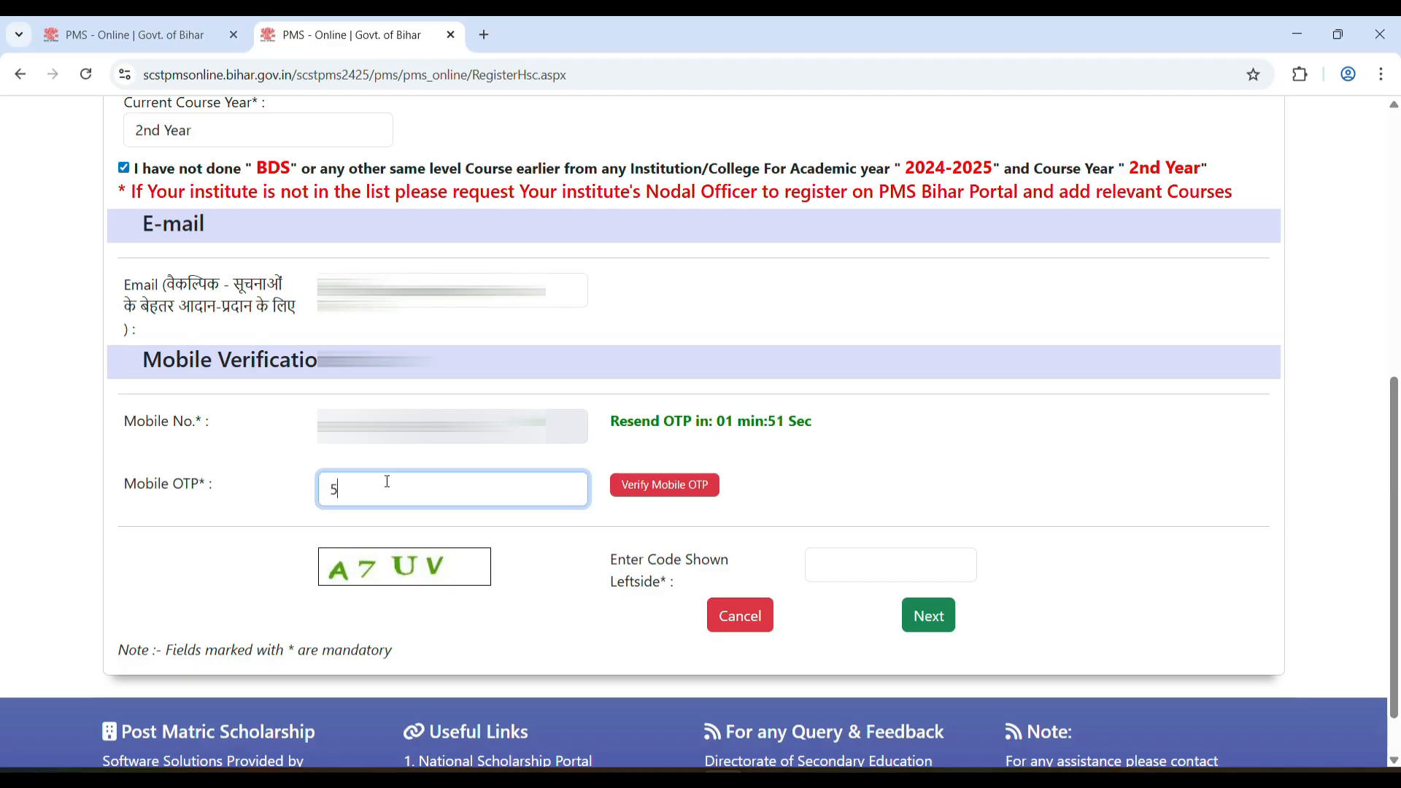
click(664, 485)
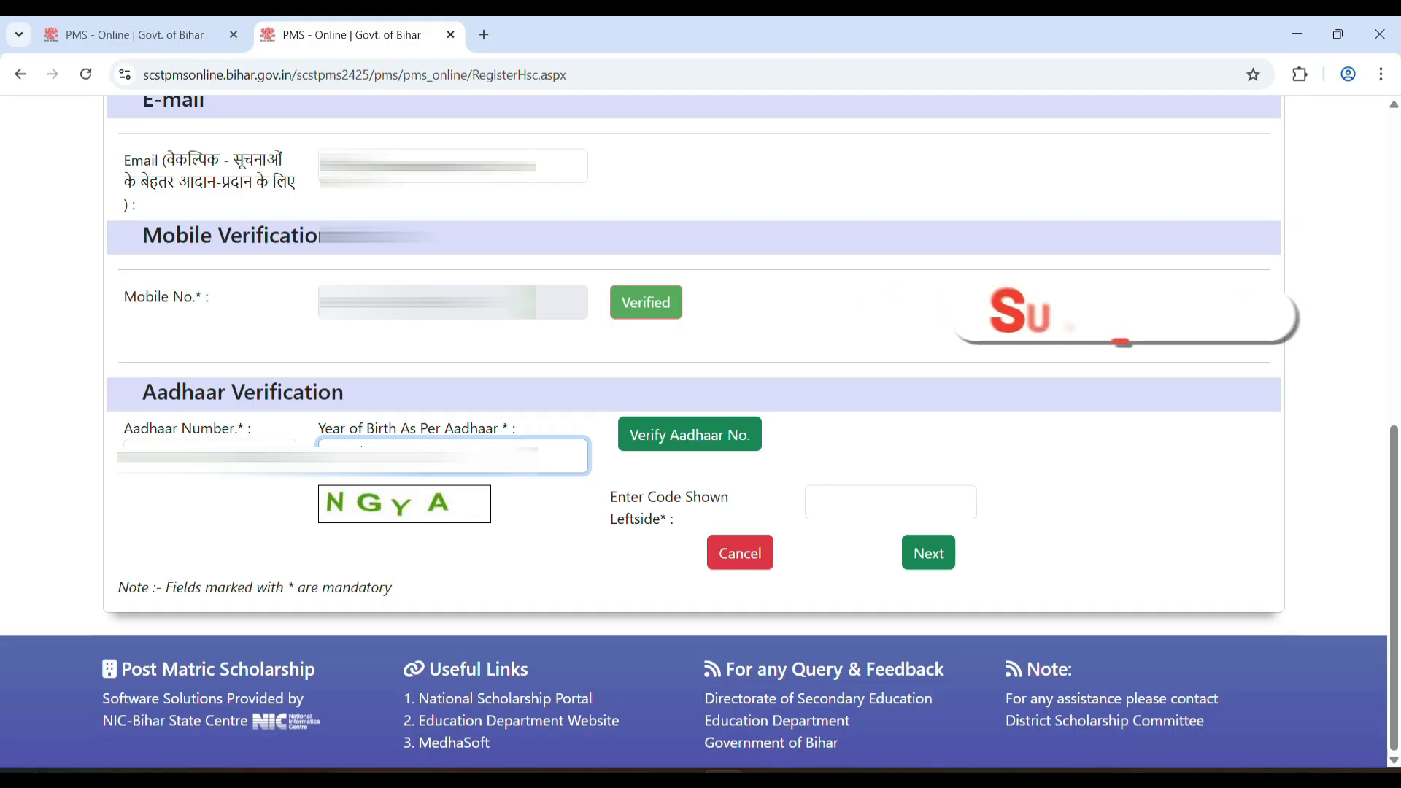
Verify the student's Aadhaar number and year of birth, enter the captcha code and proceed to the certificate details
click(744, 441)
text(LTCK)
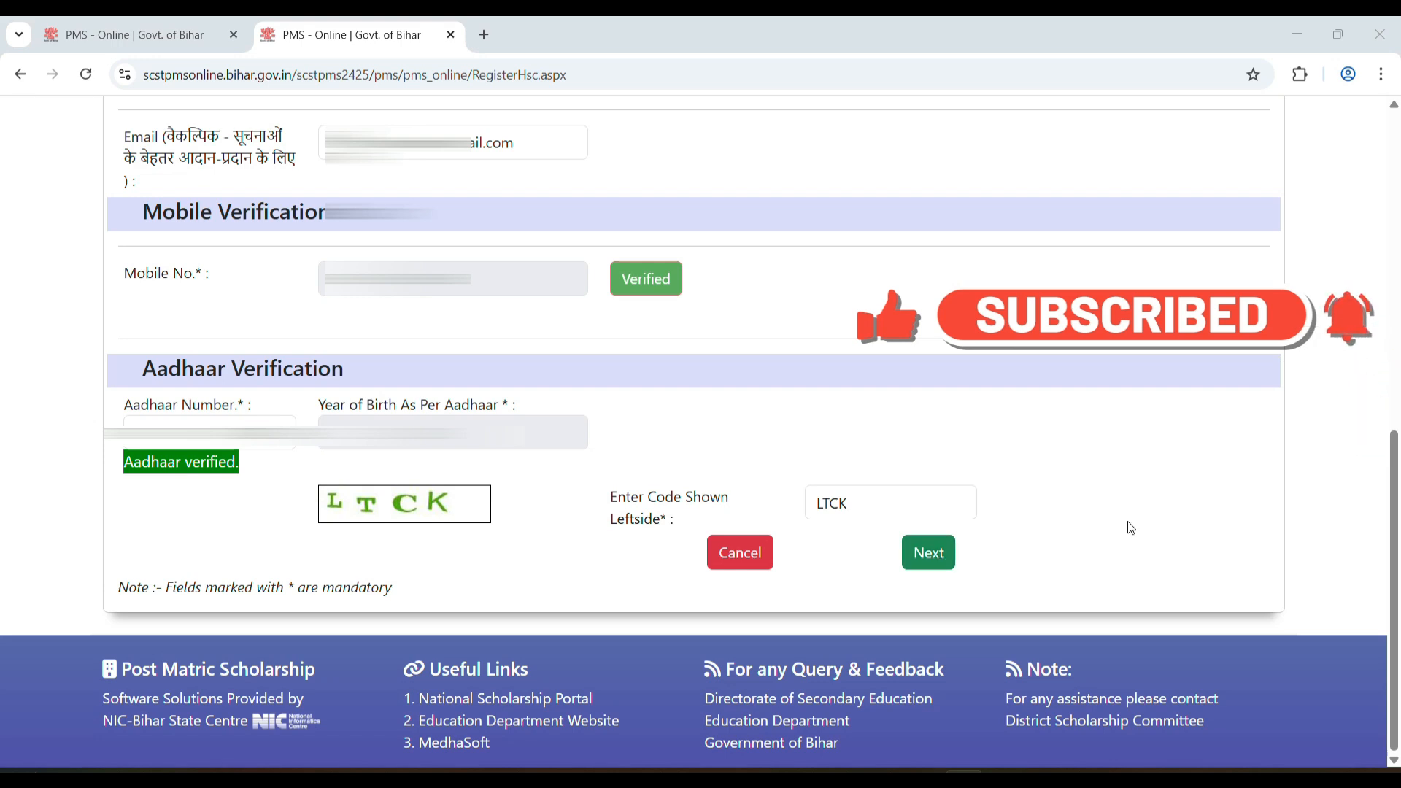
click(924, 552)
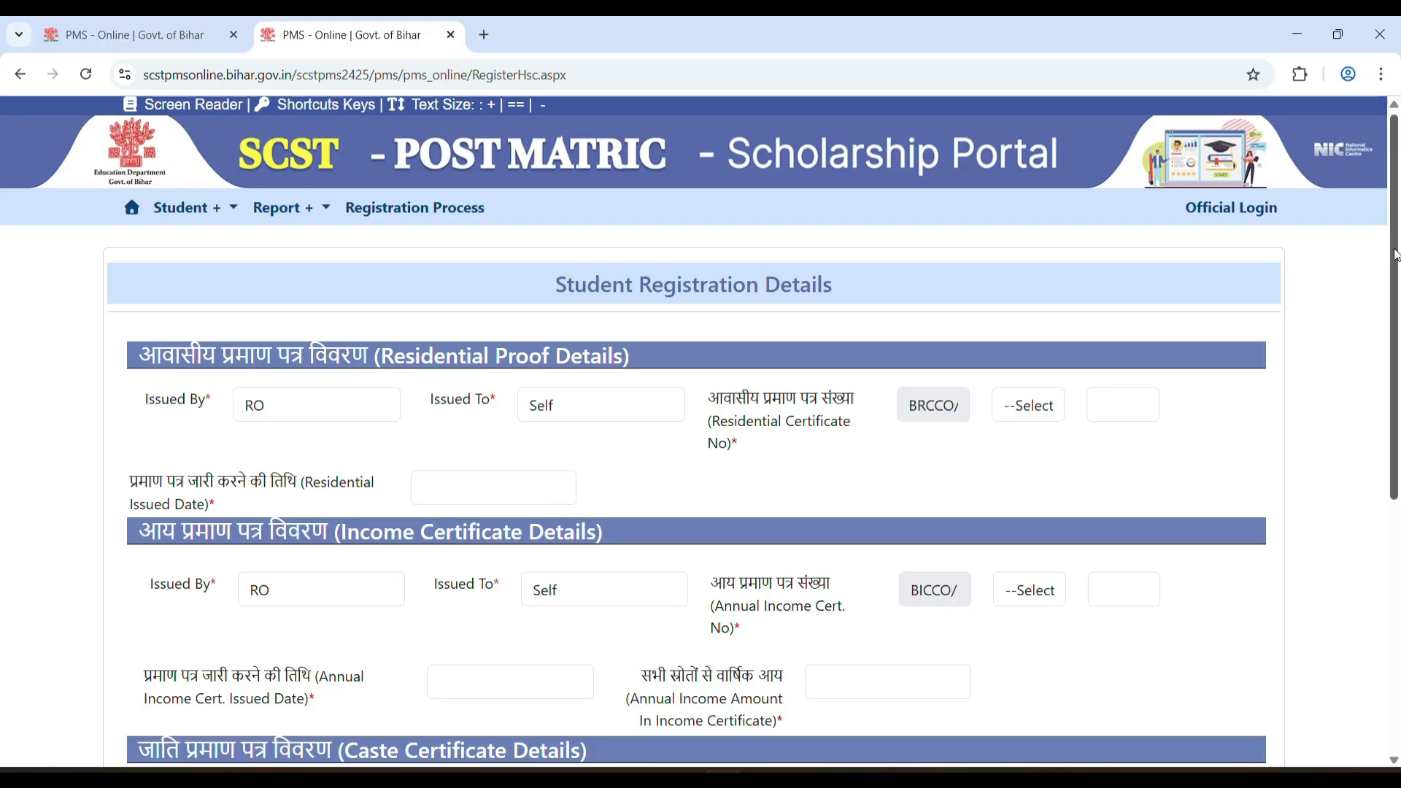
Fill in the residential, income and caste certificate details with year 2025 and annual income 120000, and open the registration preview
scroll(1286, 356, down, 3)
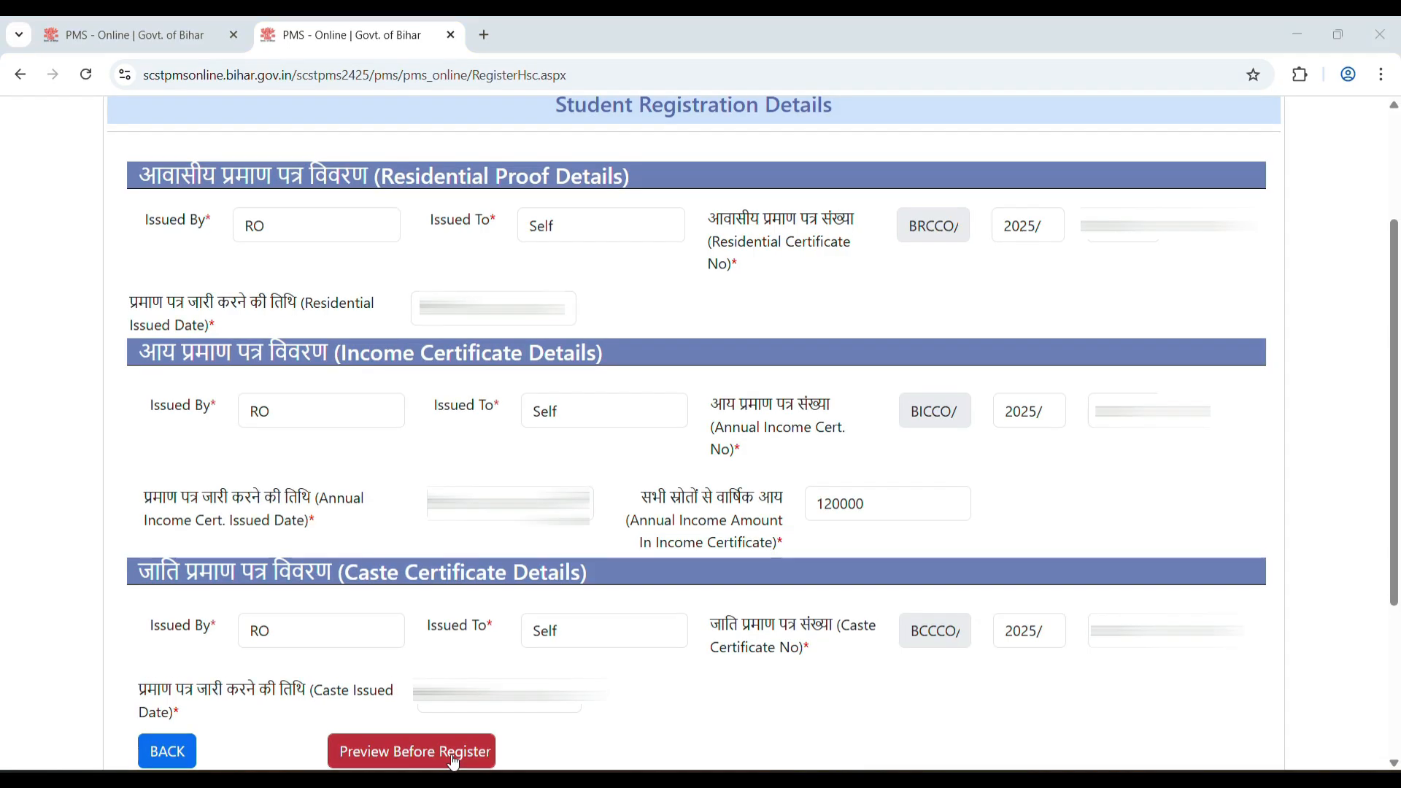
click(452, 759)
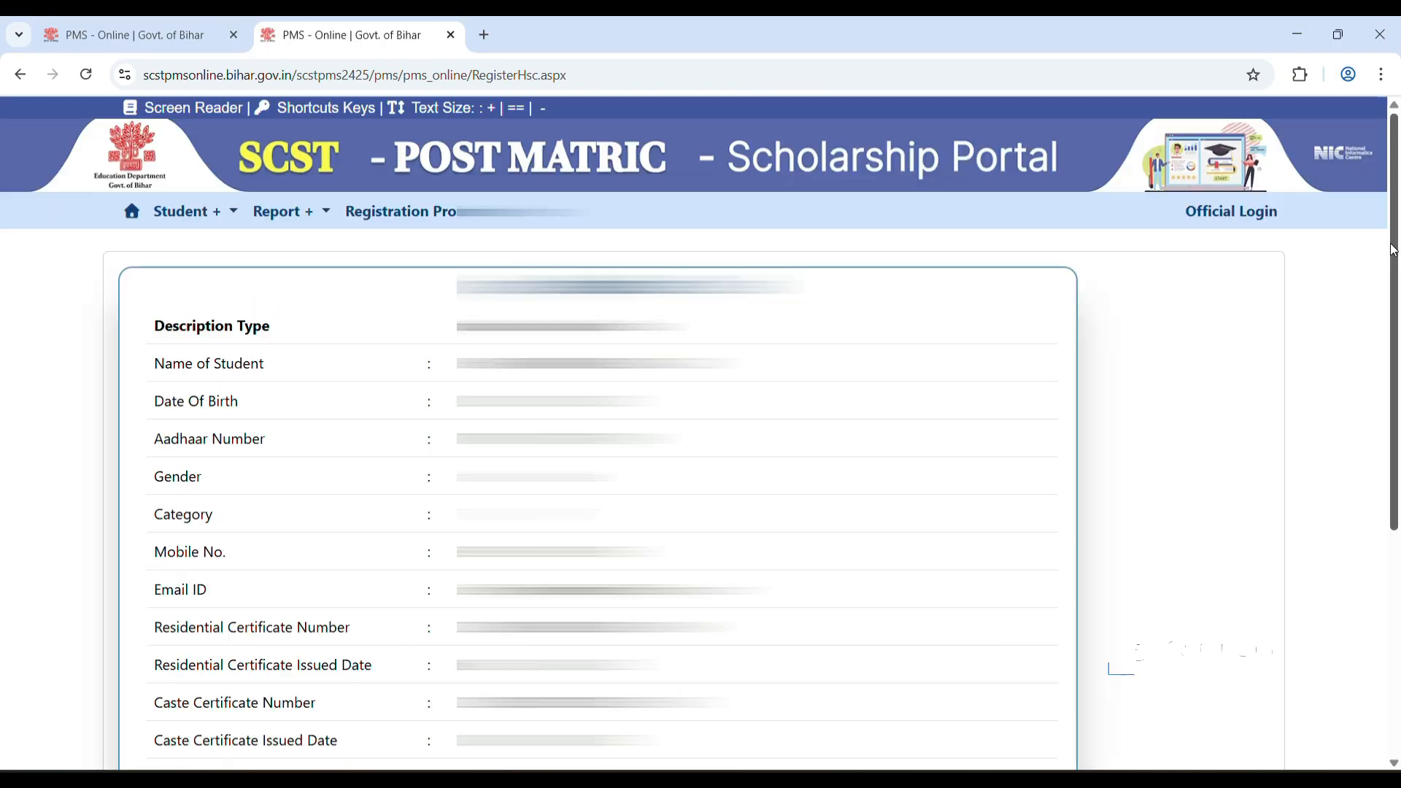
Review the student's personal and certificate details in the preview and submit the registration
drag(1398, 245, 1399, 303)
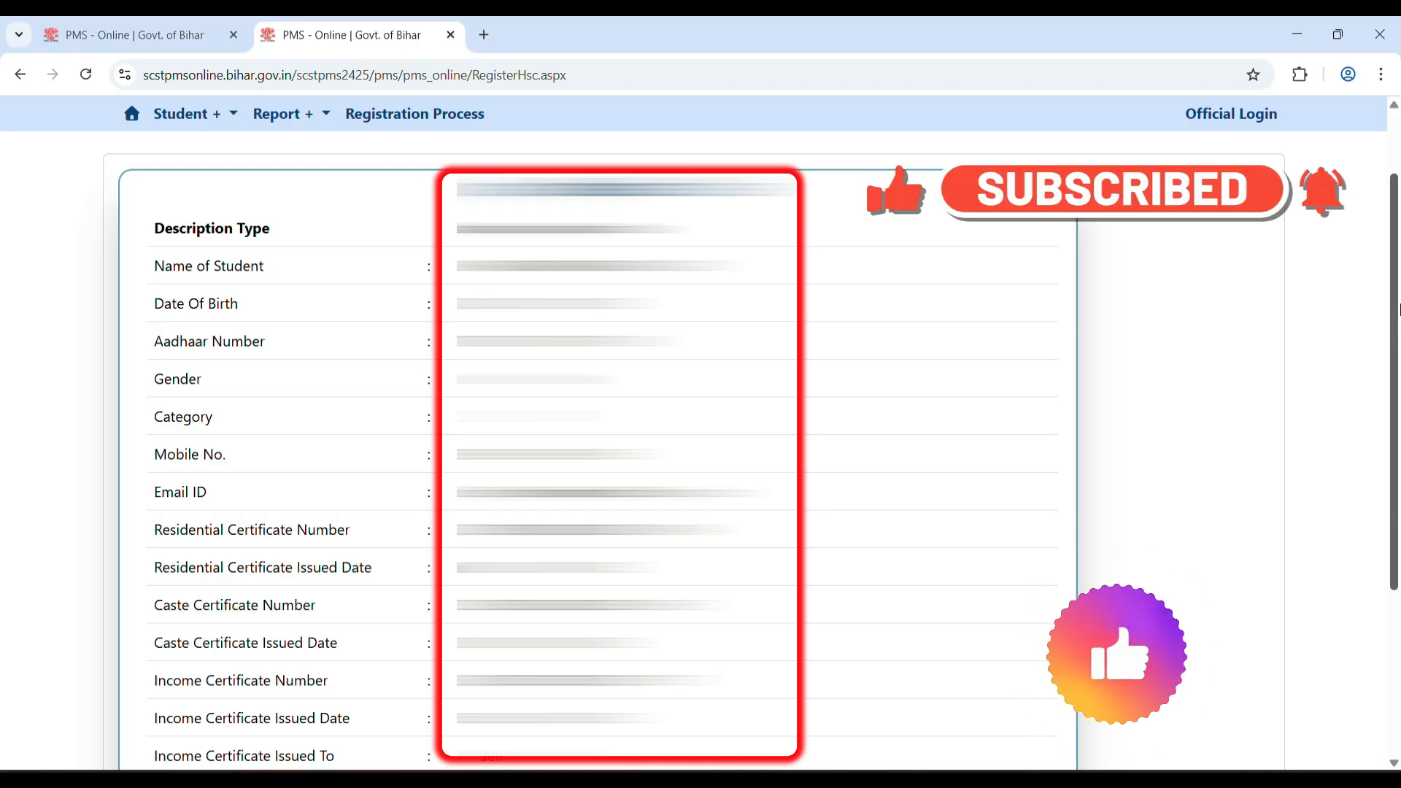
drag(1399, 310, 1398, 474)
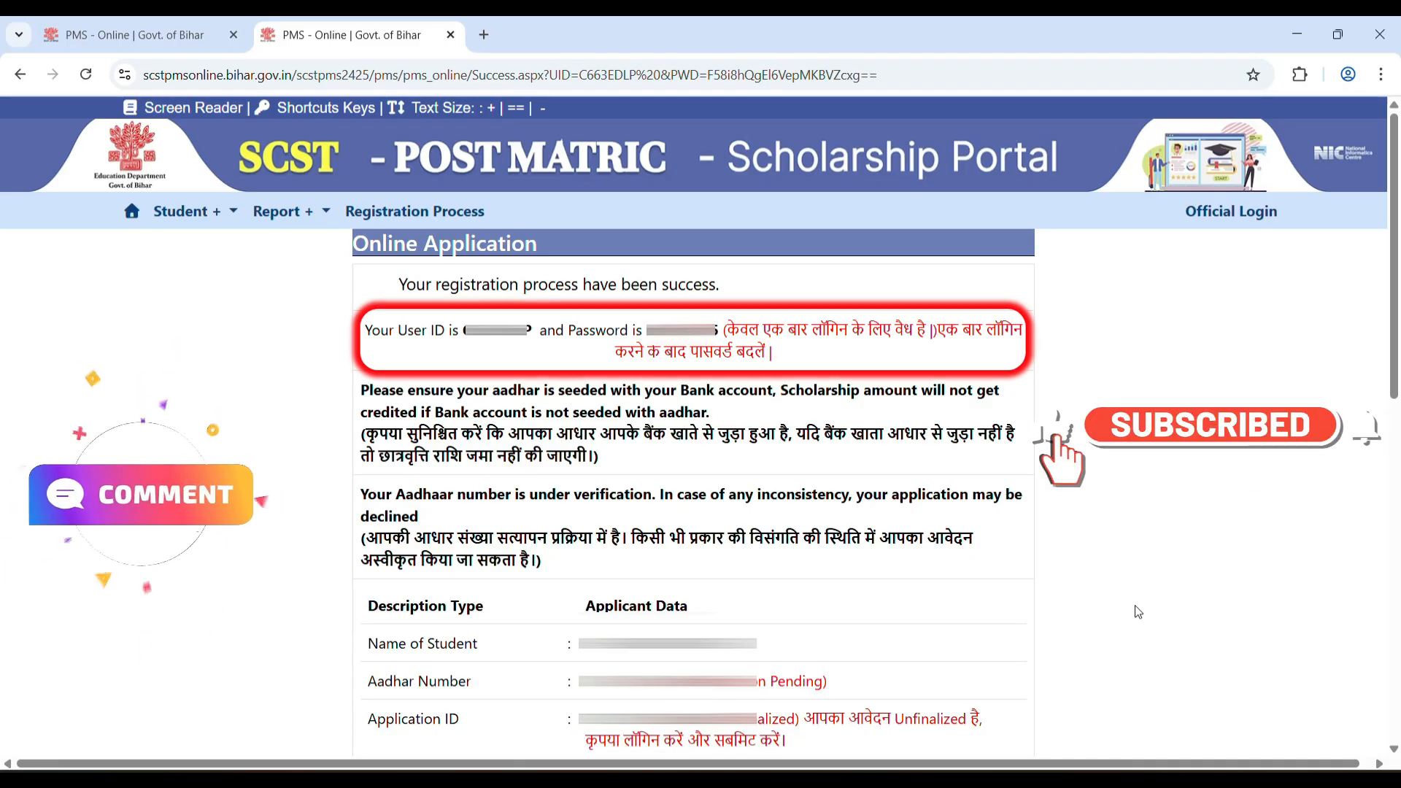
Save the registration details as a PDF in portrait layout and continue to the login page
scroll(1135, 606, down, 3)
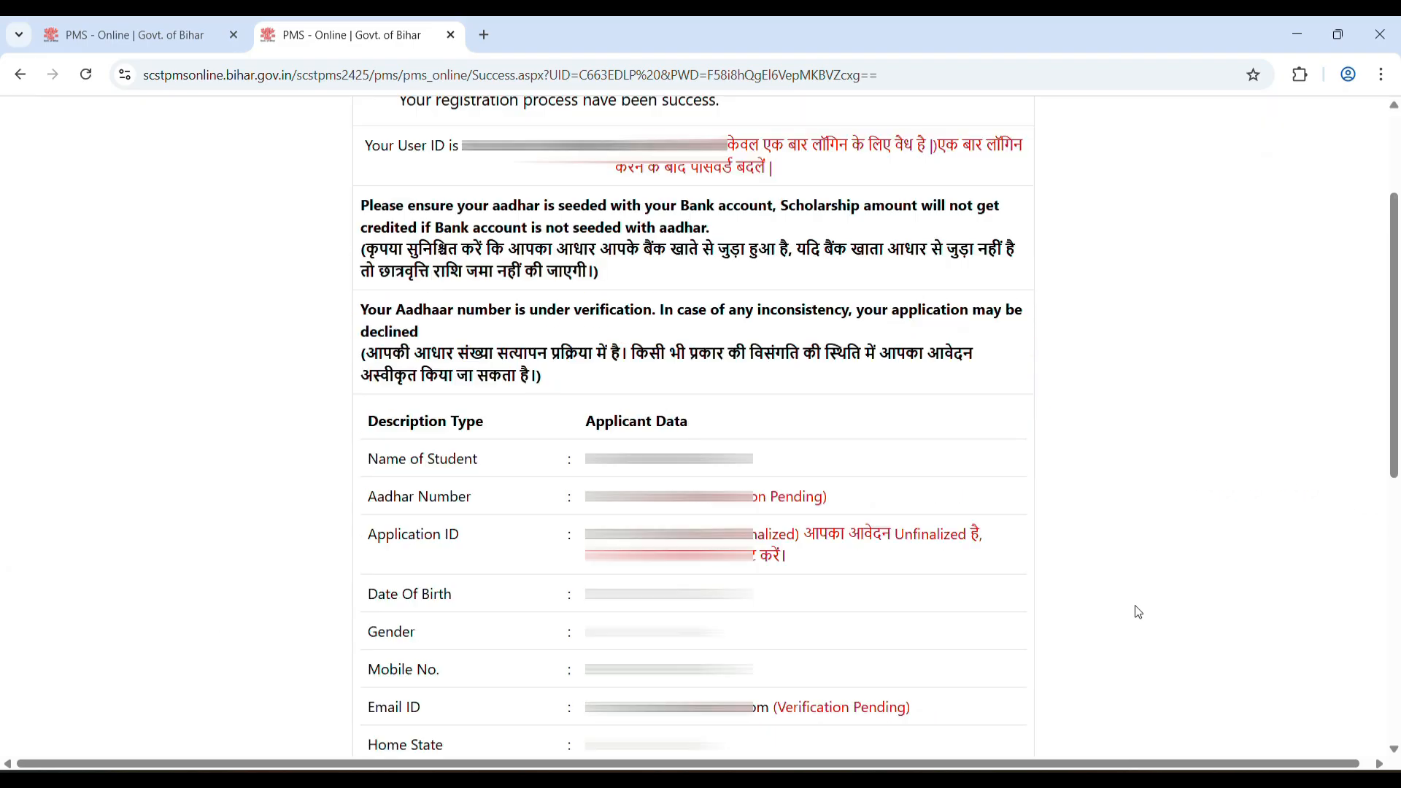
scroll(1138, 606, down, 8)
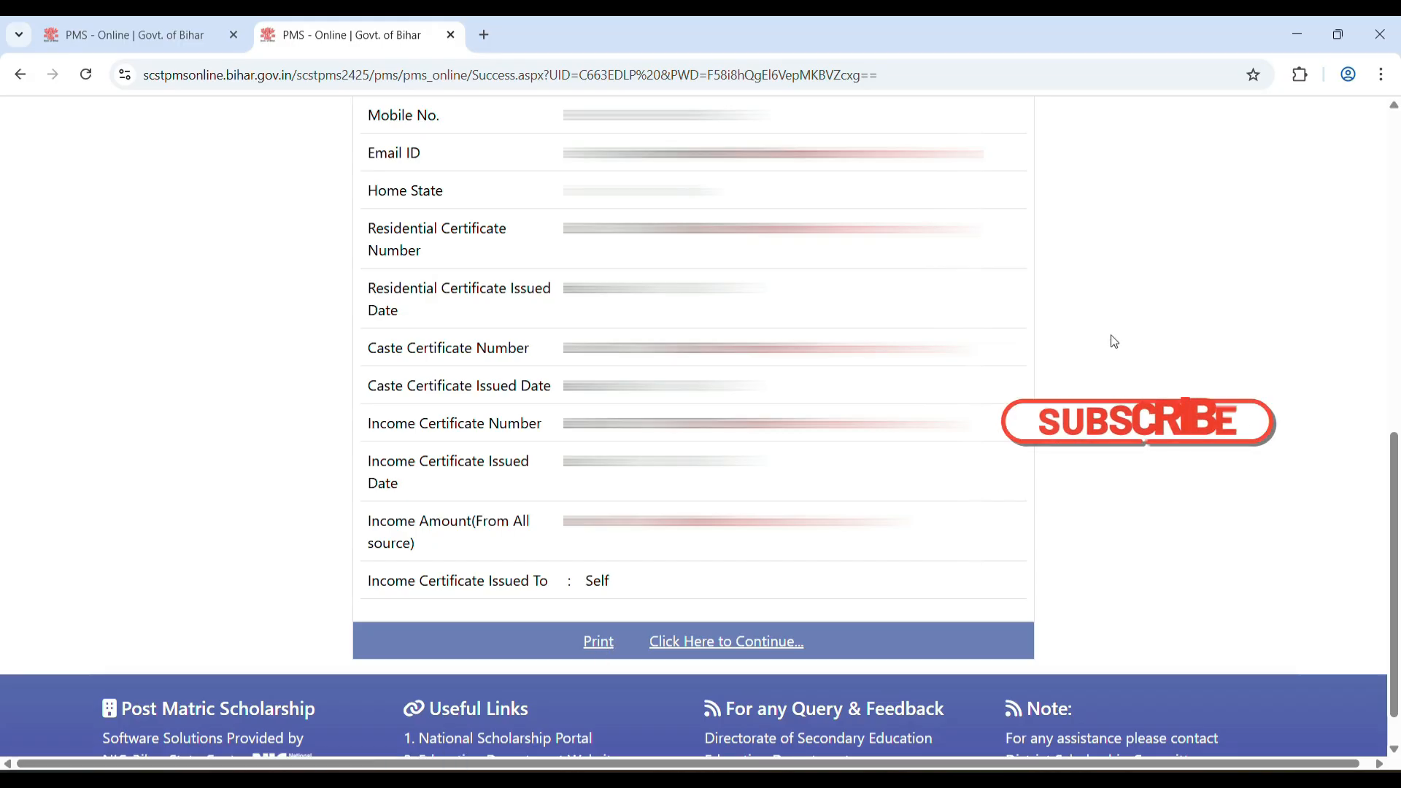
click(599, 643)
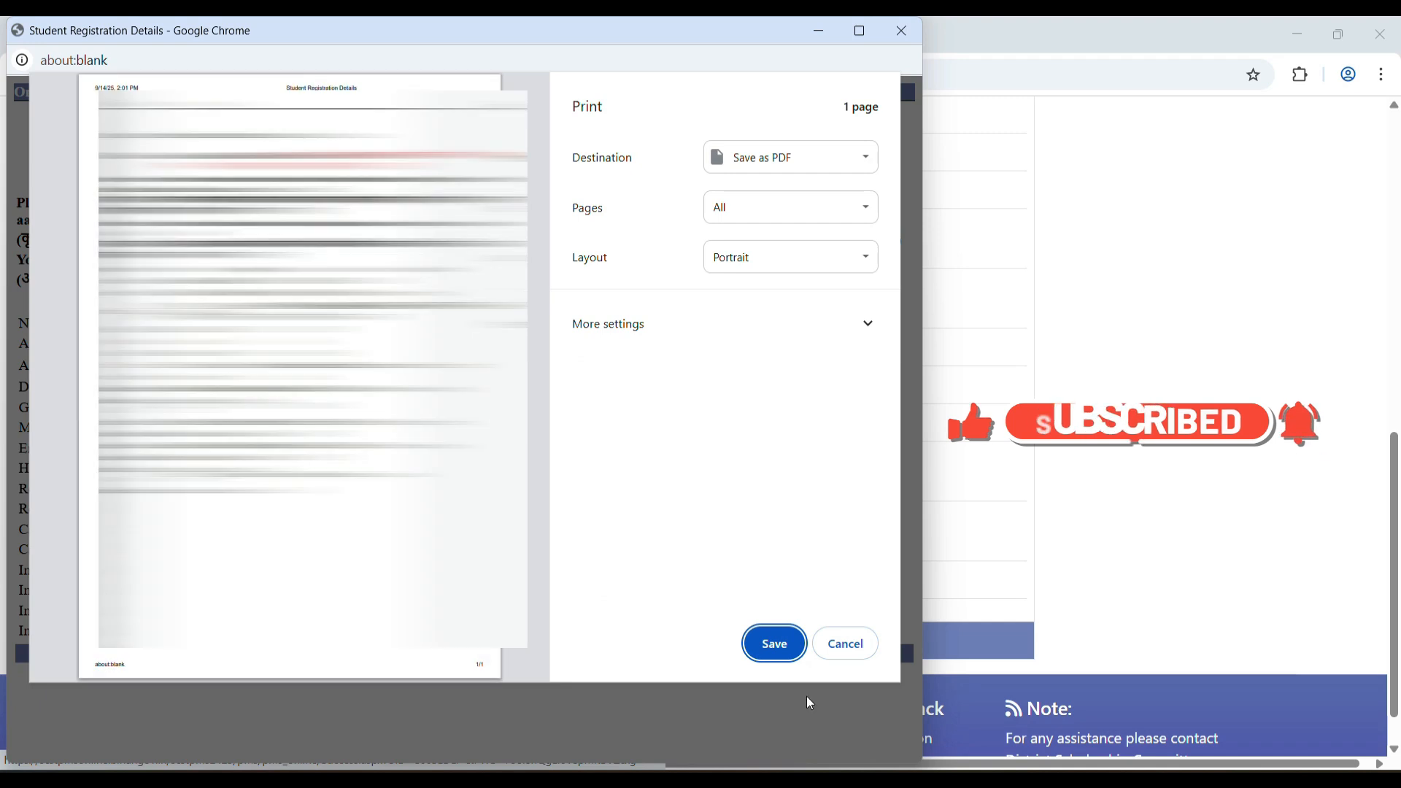
click(774, 642)
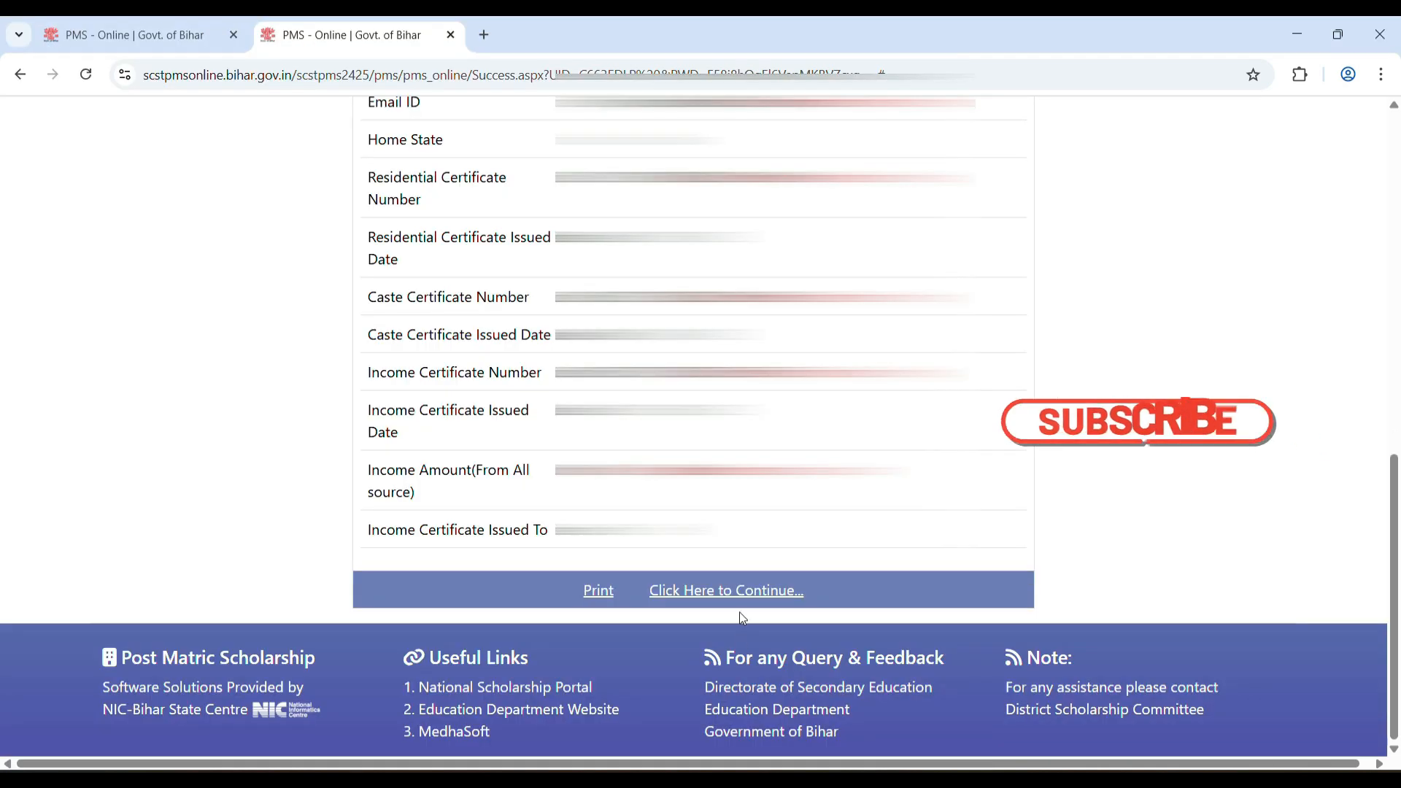
click(730, 591)
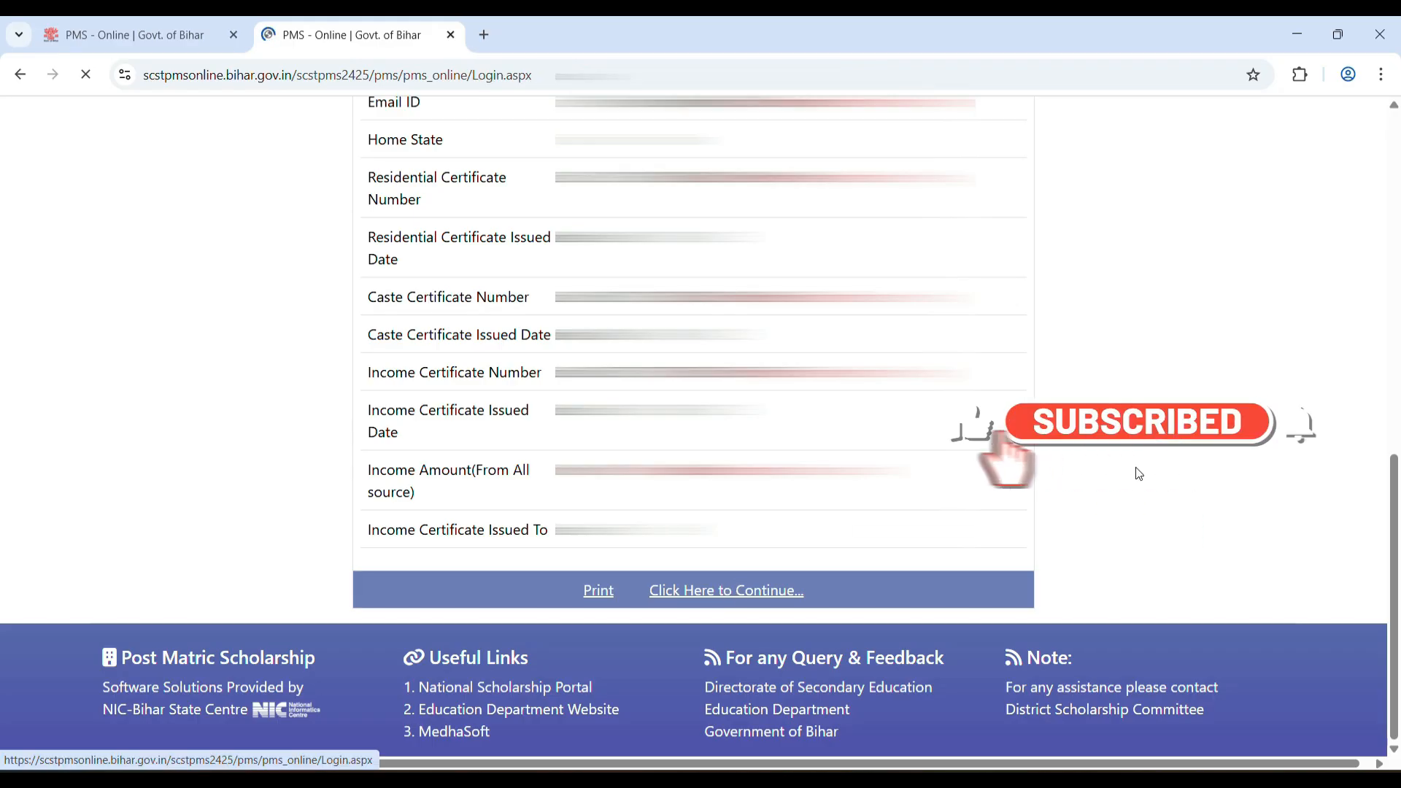